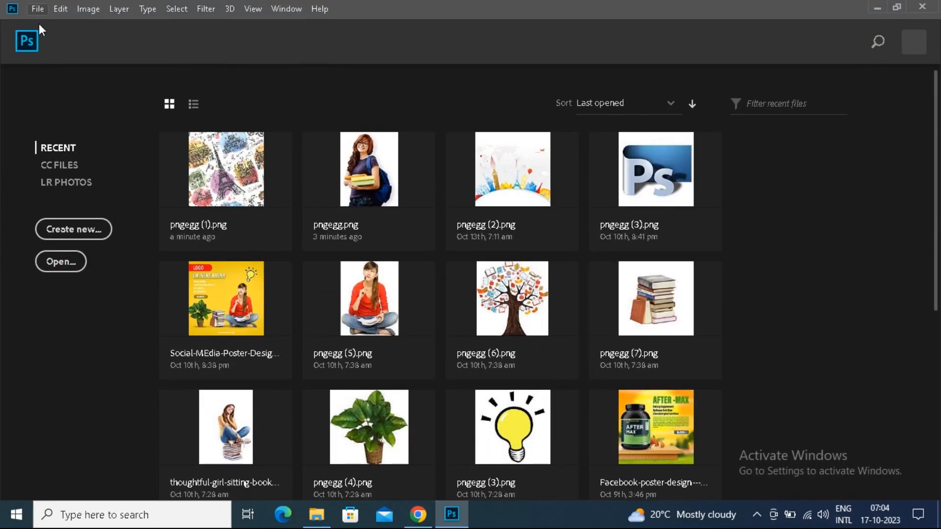
- Open the student image pngegg.png from the recent files and the world landmarks image pngegg (2) from Downloads
left_click(369, 192)
left_click(40, 9)
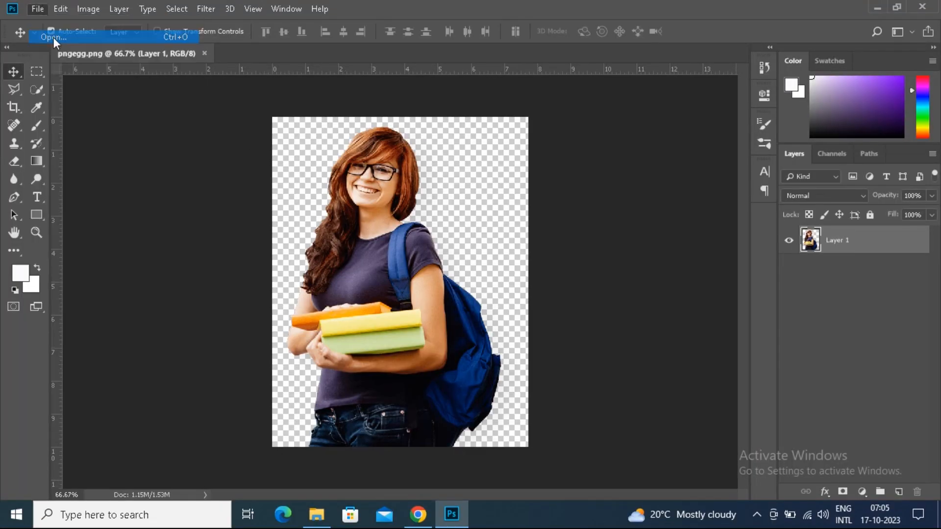
left_click(44, 59)
left_click(218, 184)
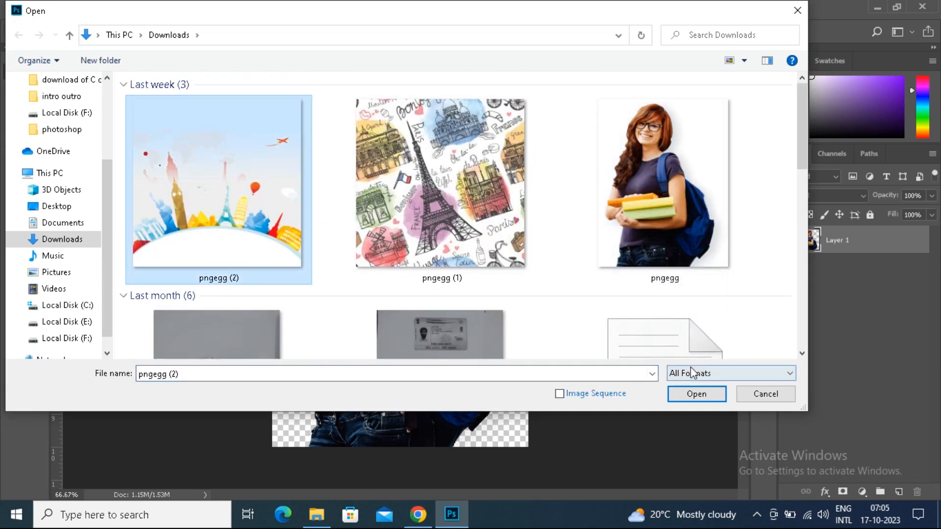
left_click(711, 397)
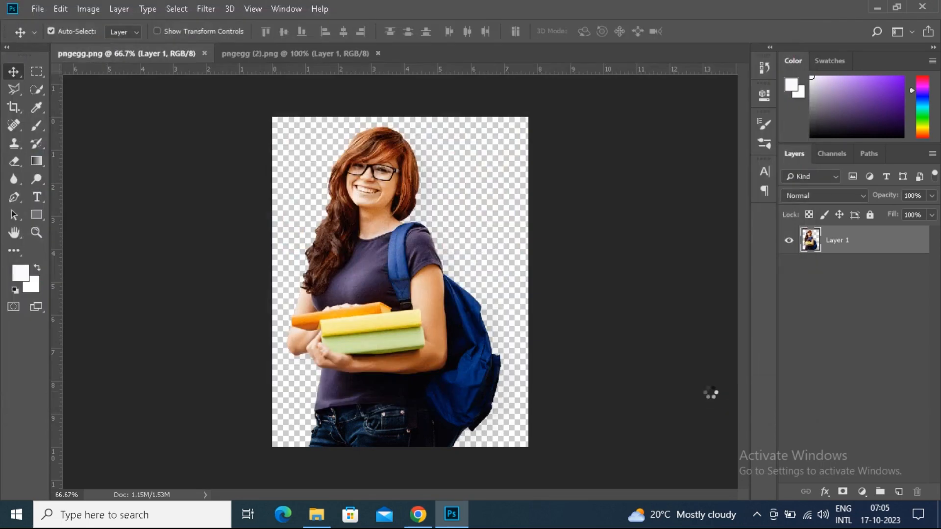
- Create a 1080 x 1080 px, 300 ppi document named "Poster design for social media" and convert its background into a normal layer
left_click(36, 9)
left_click(49, 29)
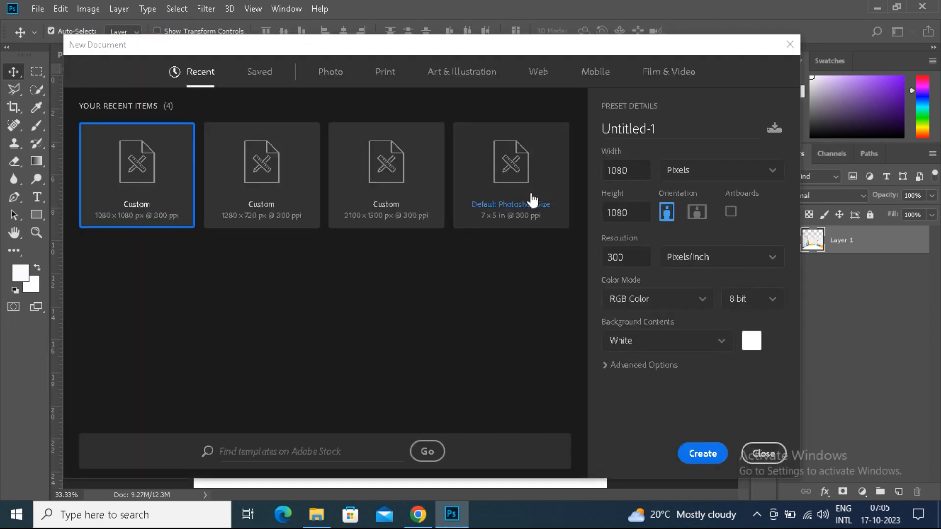
left_click(613, 131)
type("Poster design for")
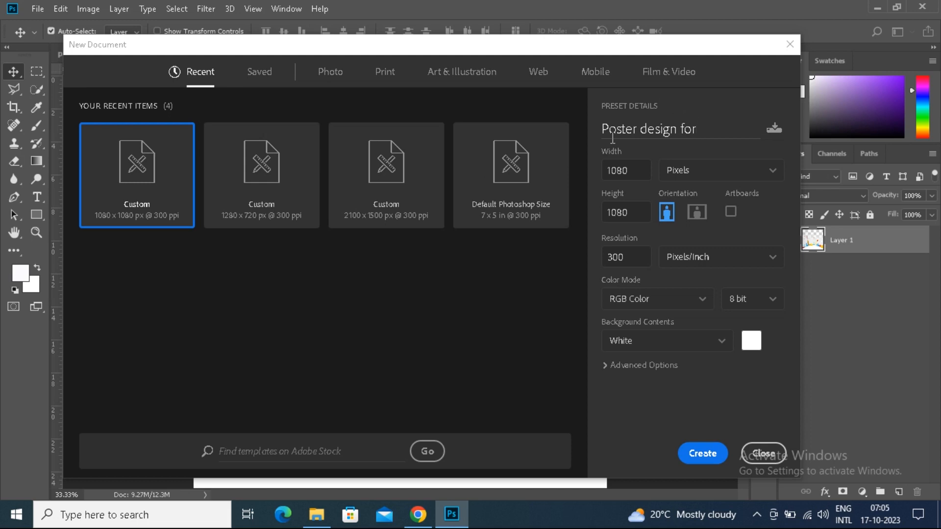
type(" social media")
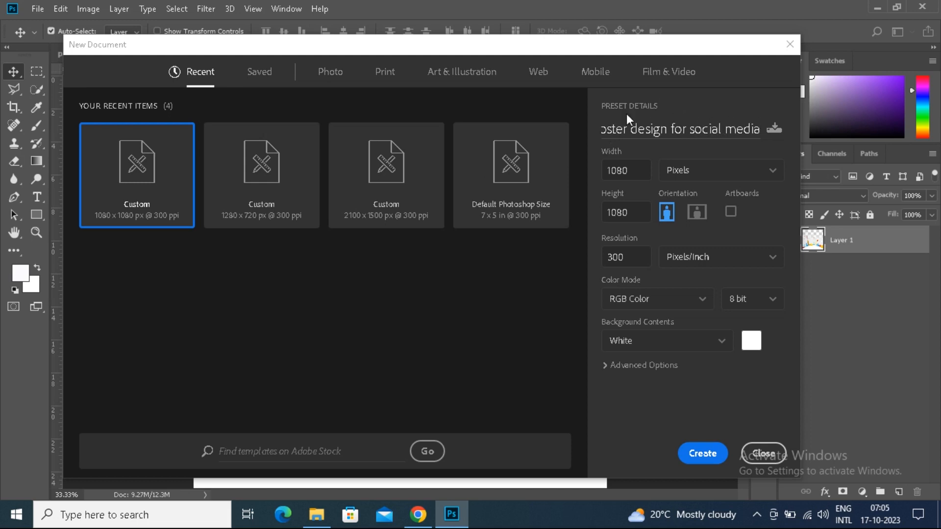
key("Tab")
left_click(632, 257)
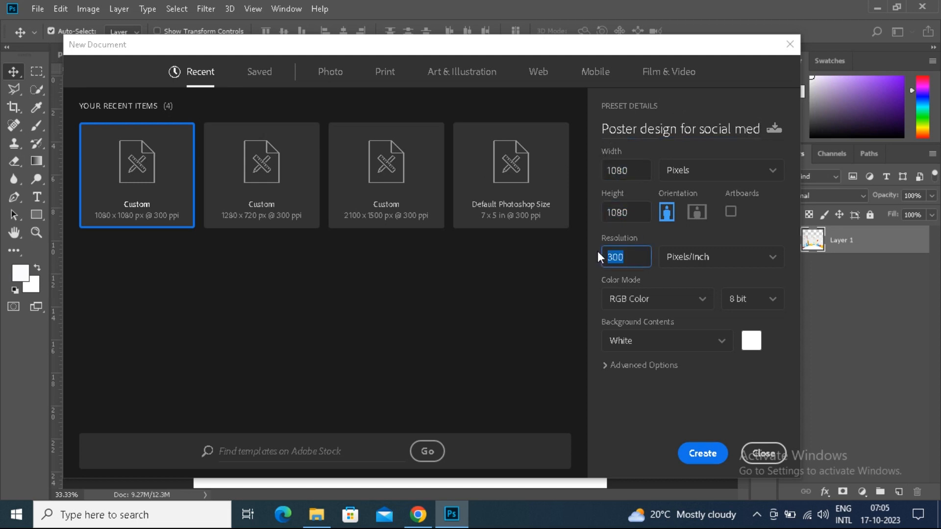
left_click(706, 452)
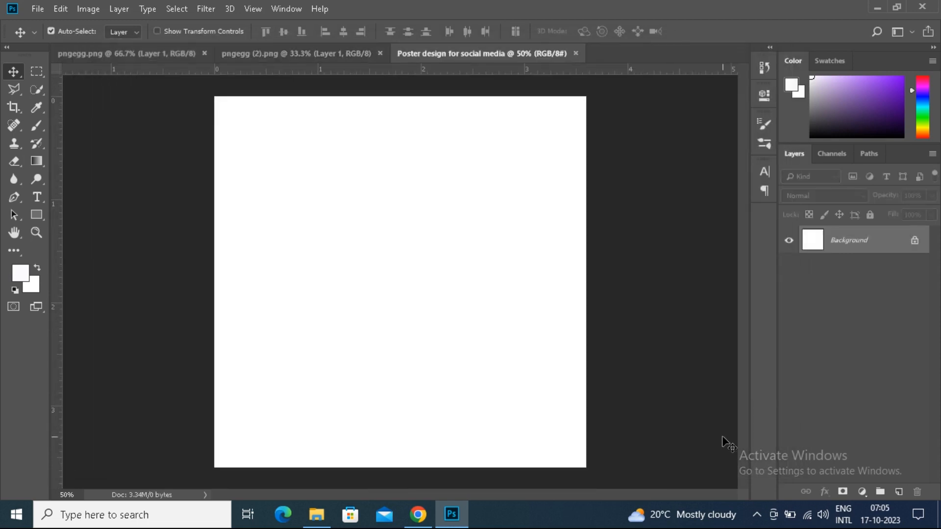
double_click(849, 245)
key("Return")
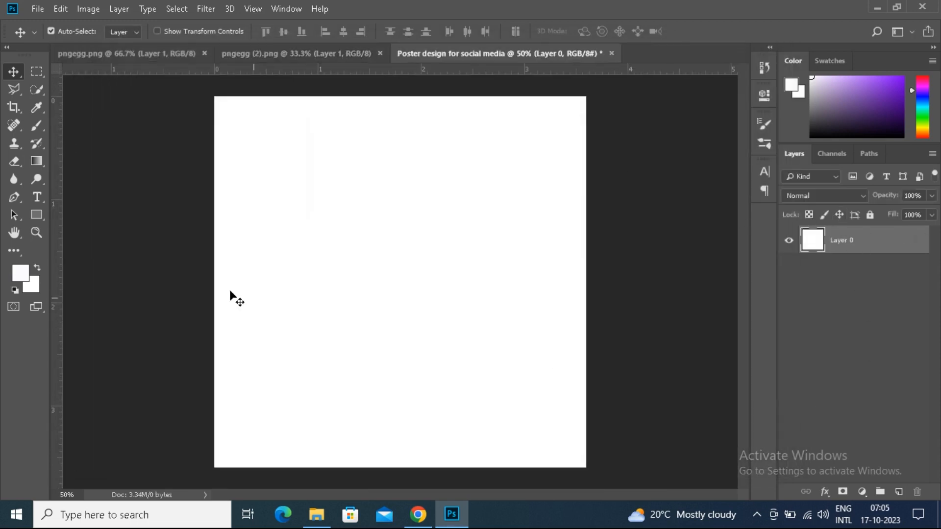
- Copy the student from pngegg.png into the poster and place her at the bottom edge, right of centre
left_click(300, 52)
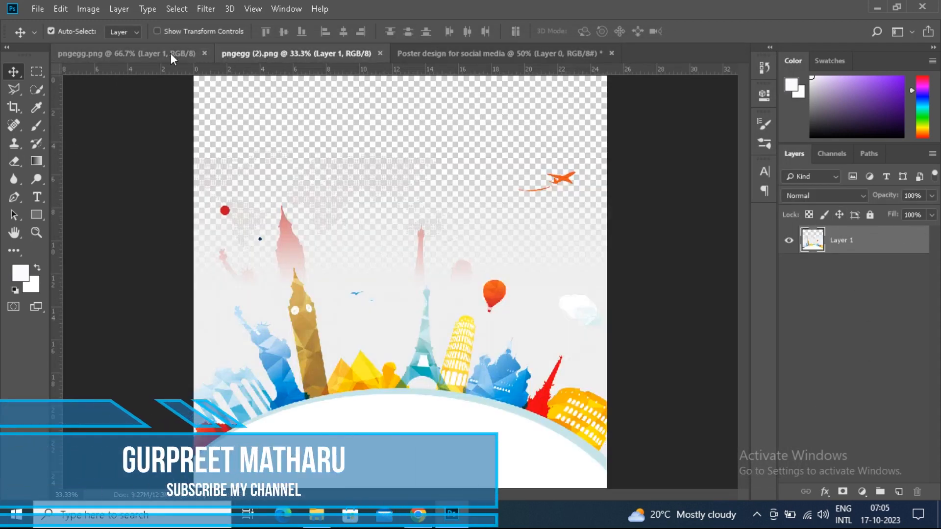
left_click(170, 53)
left_click_drag(373, 270, 481, 348)
left_click_drag(505, 381, 498, 380)
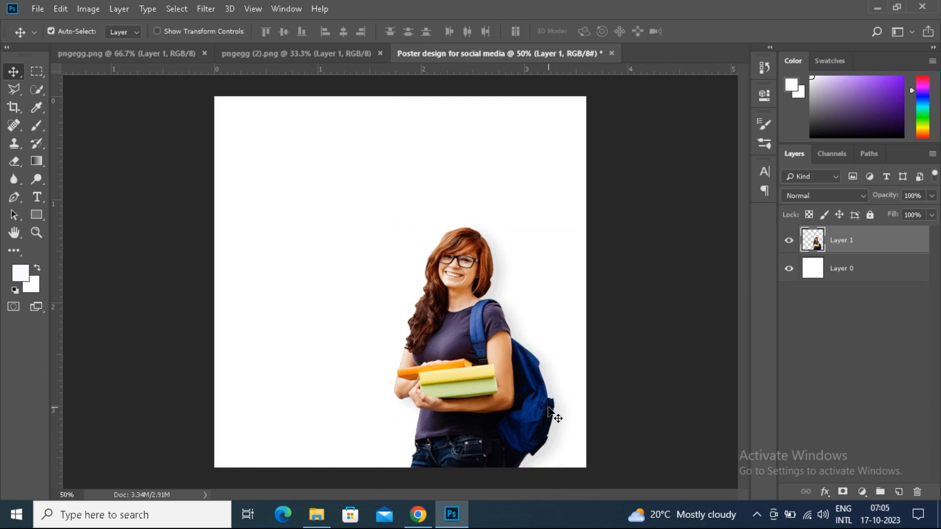
scroll(426, 375, "up", 5)
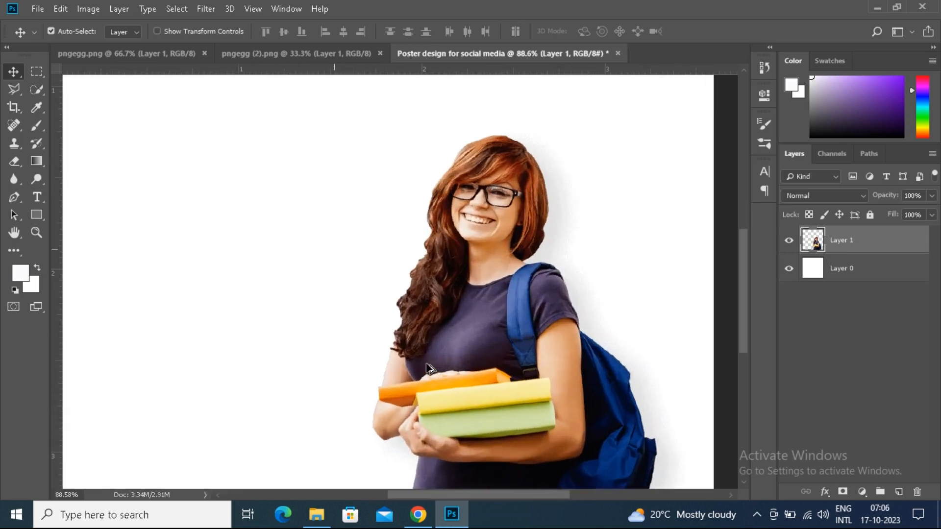
left_click_drag(742, 292, 743, 314)
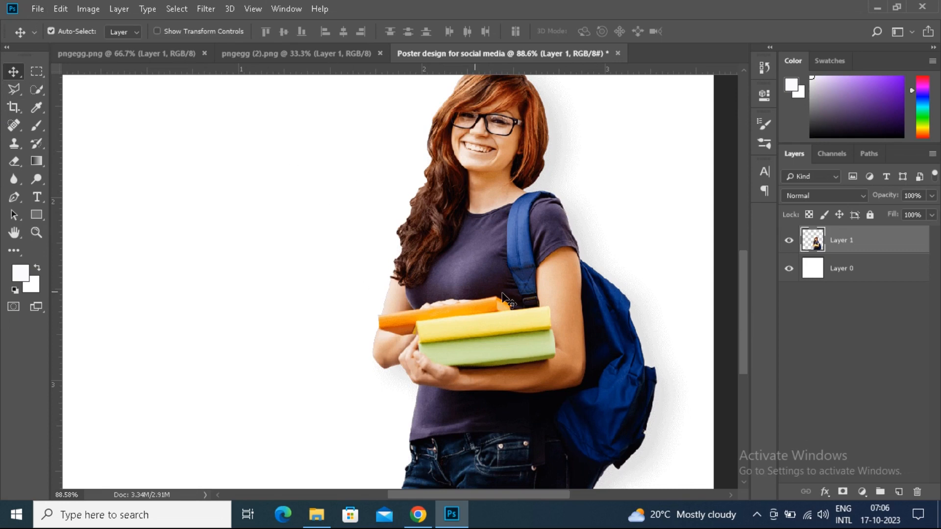
left_click_drag(739, 293, 746, 280)
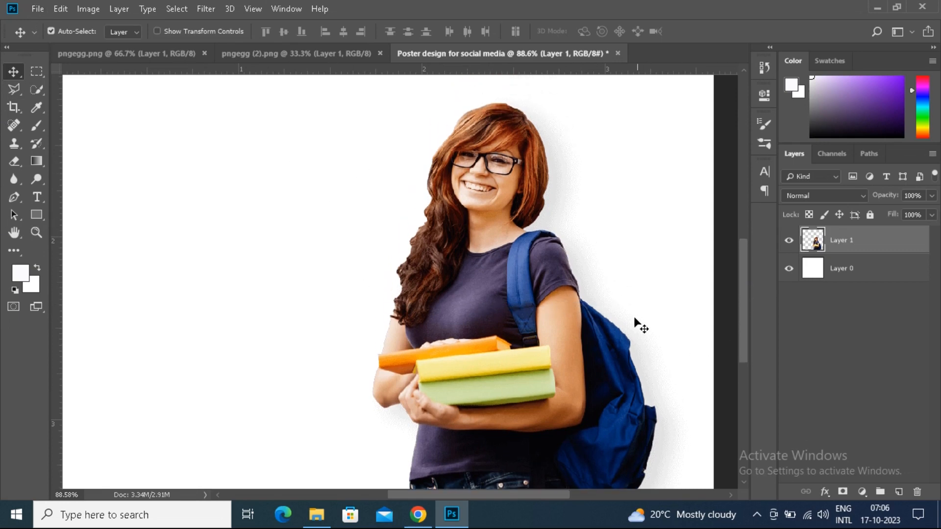
scroll(633, 316, "down", 3)
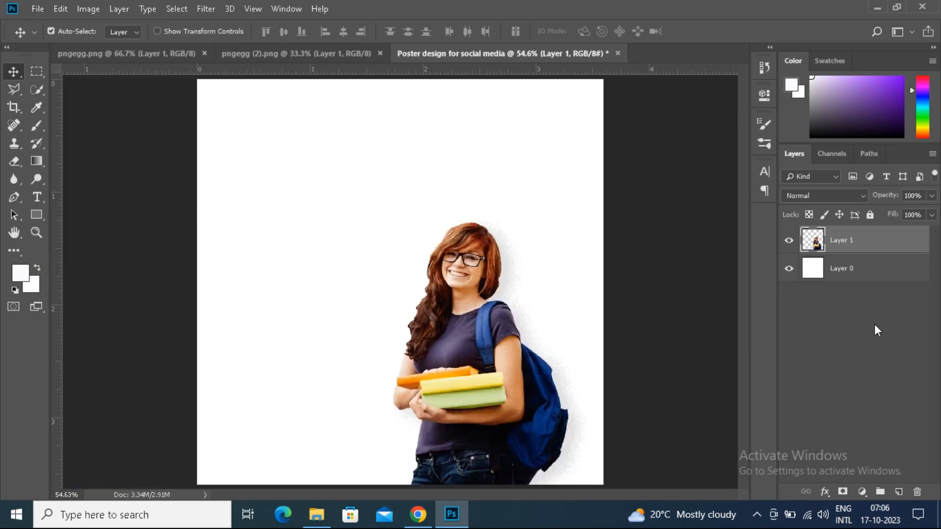
- Add a bright blue Solid Color fill layer above Layer 0 and shift the student slightly closer to the right edge
left_click(819, 270)
left_click(862, 491)
left_click(870, 255)
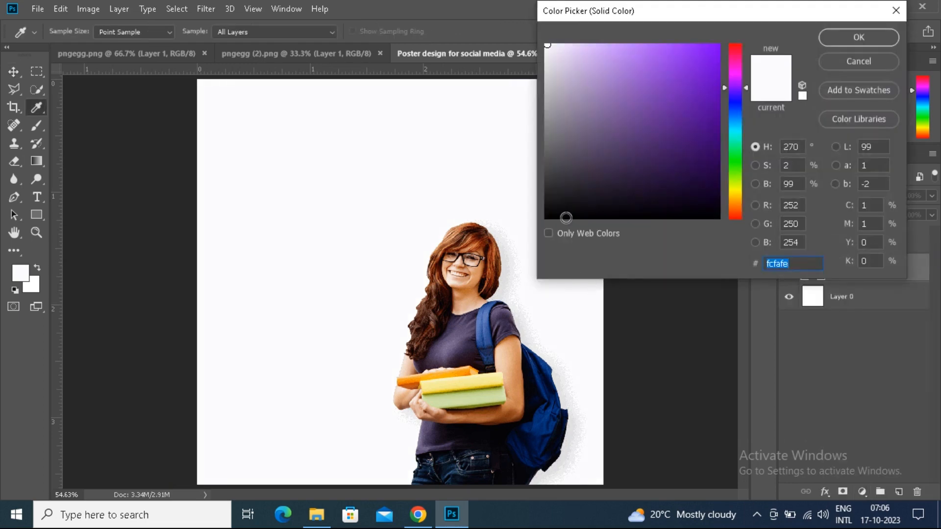
left_click(492, 331)
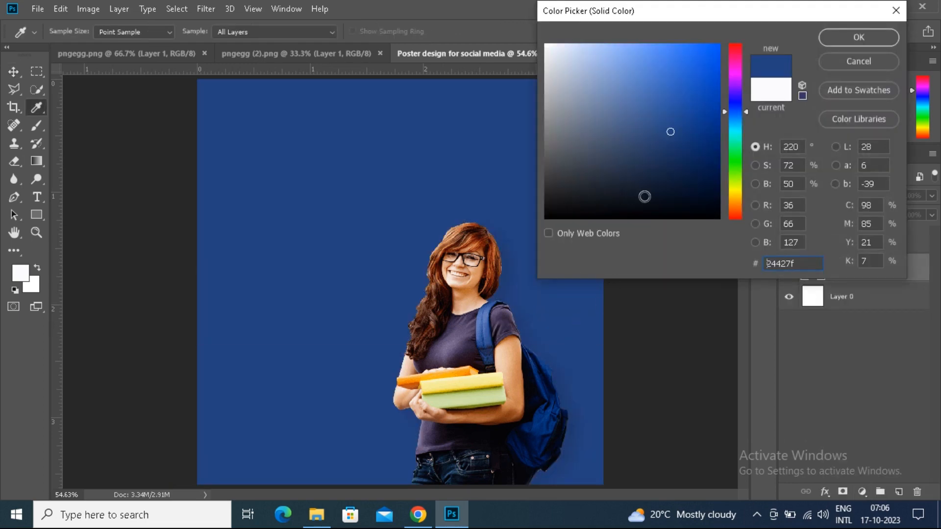
left_click(693, 83)
left_click_drag(706, 17, 747, 17)
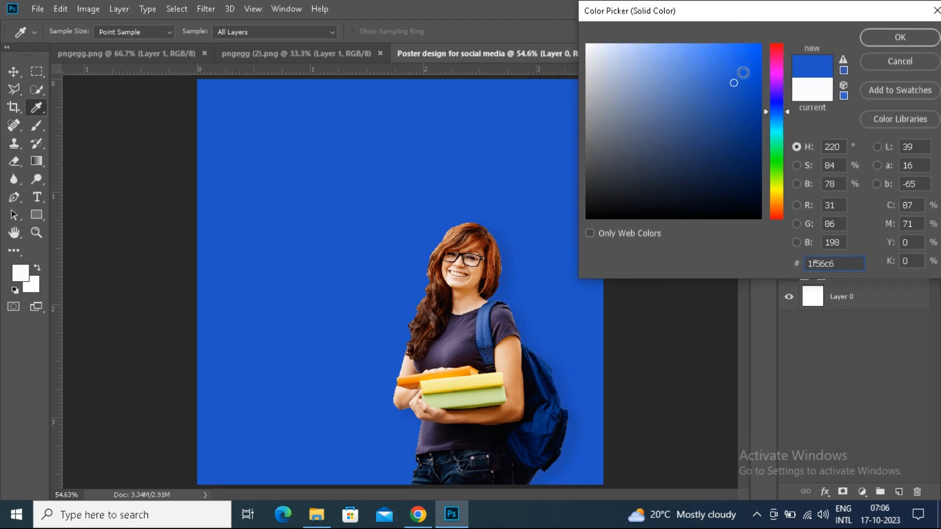
left_click(754, 96)
left_click(737, 77)
left_click_drag(730, 22, 756, 18)
left_click(922, 35)
left_click_drag(505, 372, 539, 326)
- Copy the world landmarks artwork from pngegg (2).png into the poster as the uppermost layer
left_click(307, 52)
left_click_drag(395, 315, 490, 91)
left_click_drag(178, 72, 457, 218)
scroll(592, 146, "down", 2)
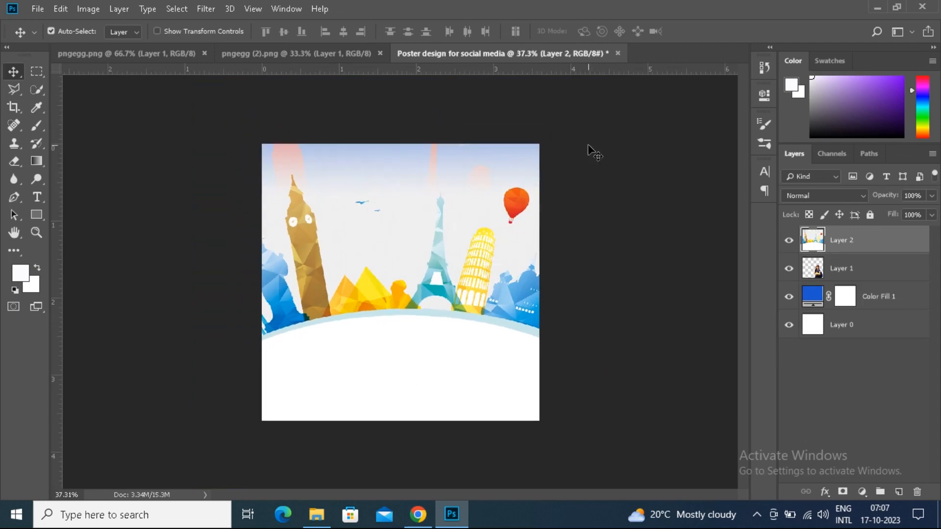
- Scale down the landmarks artwork with Free Transform and reposition it so the skyline and globe span the poster
key("ctrl+t")
left_click_drag(642, 421, 560, 353)
left_click_drag(498, 251, 478, 319)
left_click_drag(428, 198, 428, 164)
key("Return")
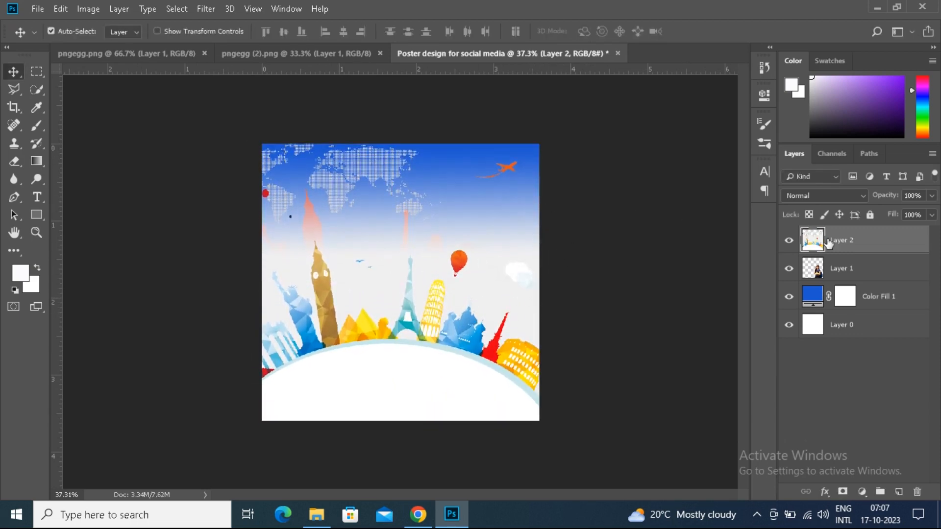
- Try the Multiply, Screen, Dissolve, Lighten, Color Burn and Divide blend modes on the landmarks layer
left_click(858, 198)
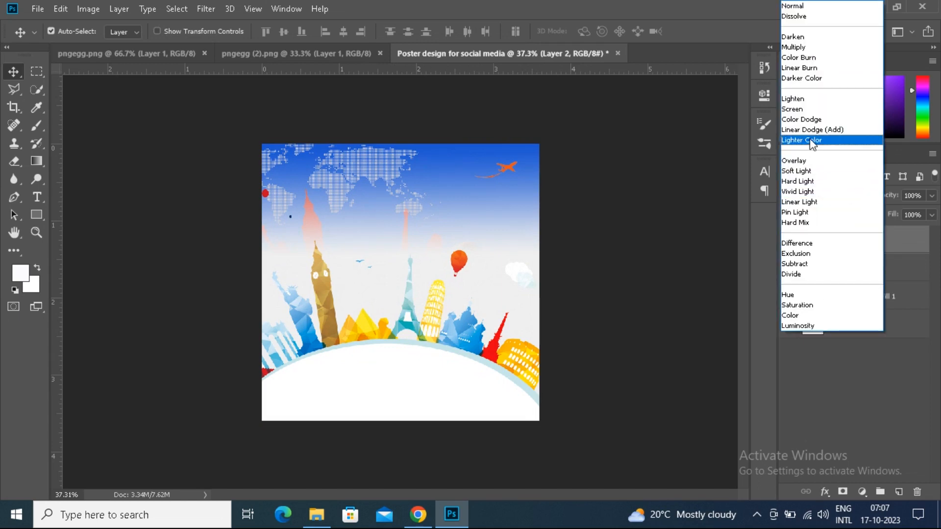
left_click(810, 46)
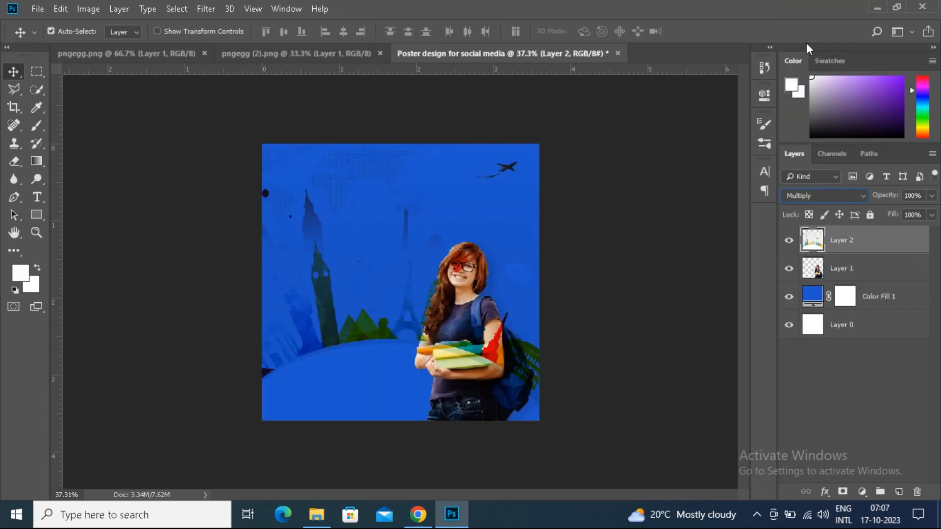
left_click(819, 194)
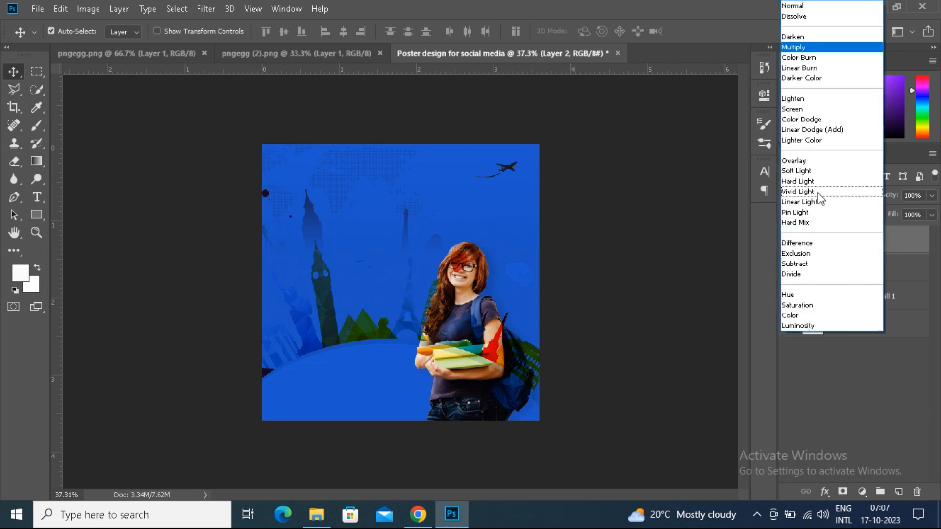
left_click(812, 111)
left_click(823, 192)
left_click(813, 16)
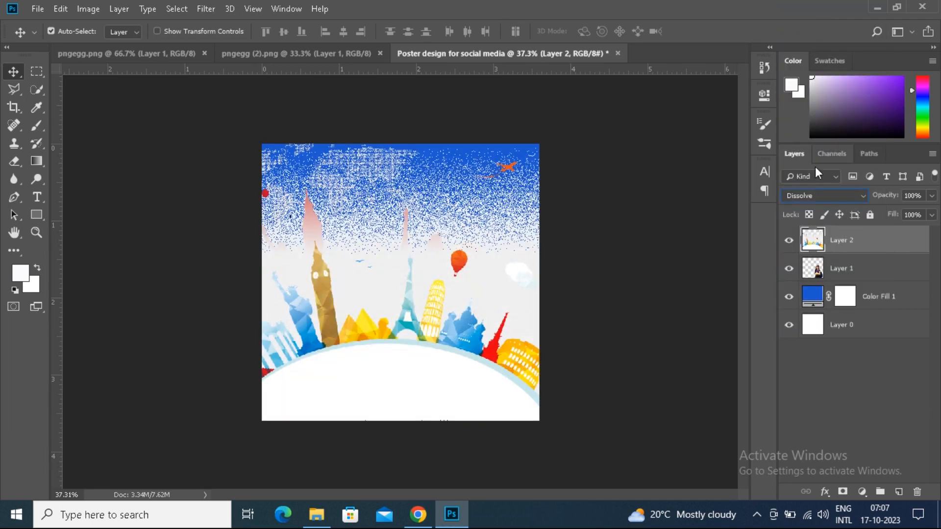
left_click(831, 197)
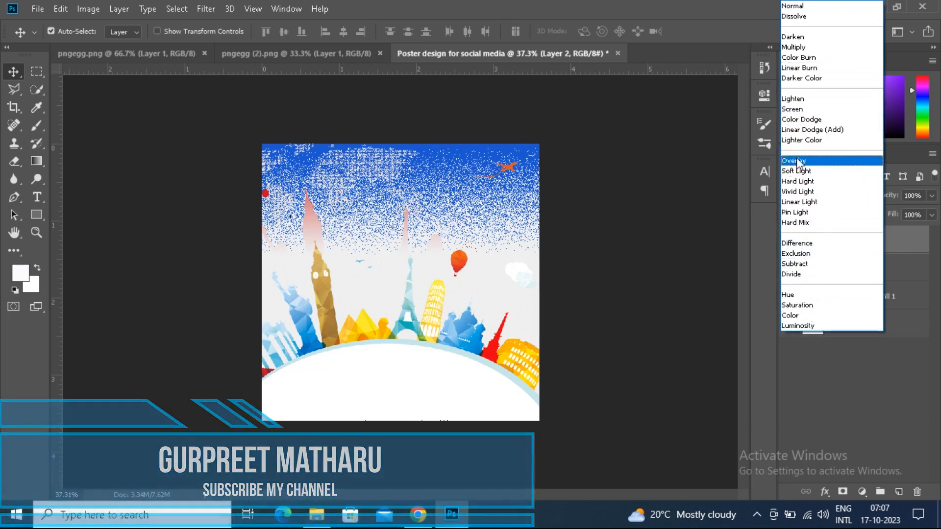
left_click(798, 100)
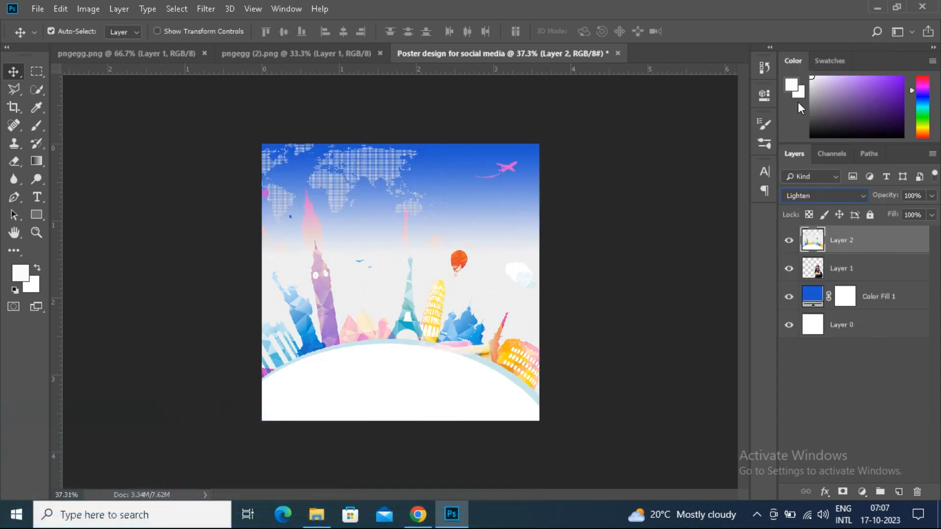
left_click(809, 195)
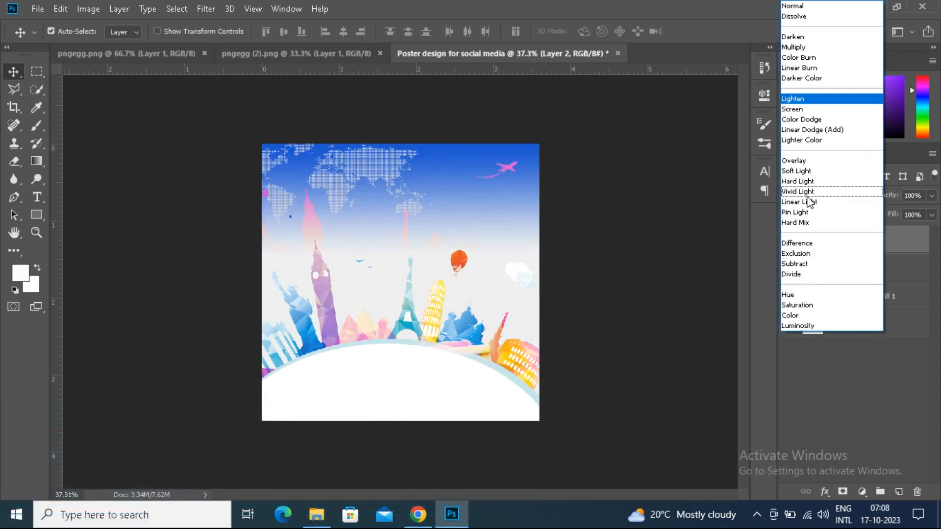
left_click(810, 59)
left_click(816, 198)
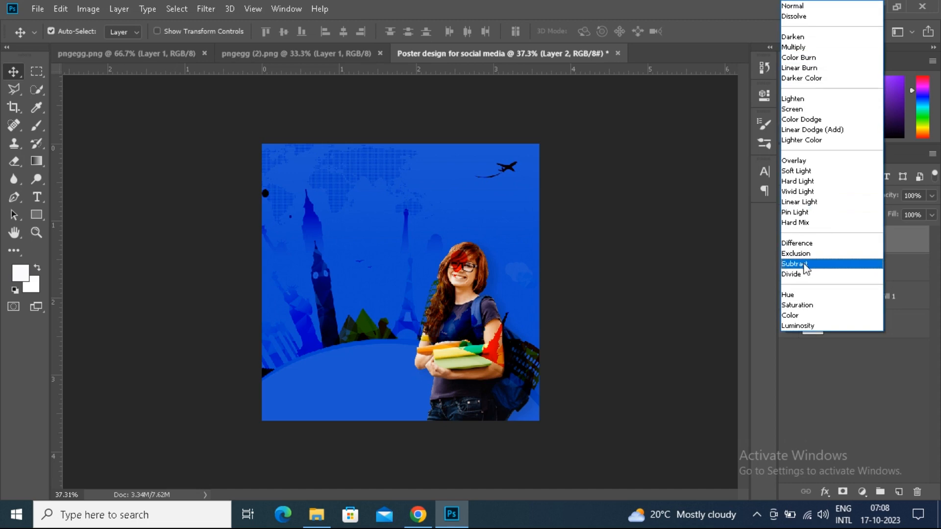
left_click(808, 274)
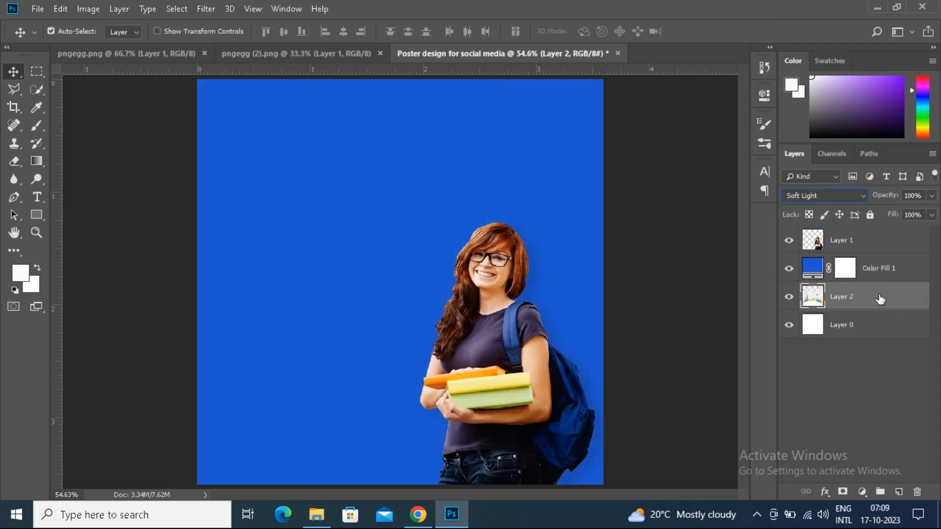
- Move the landmarks layer directly above the blue colour fill and add an empty layer above it
left_click_drag(881, 299, 879, 267)
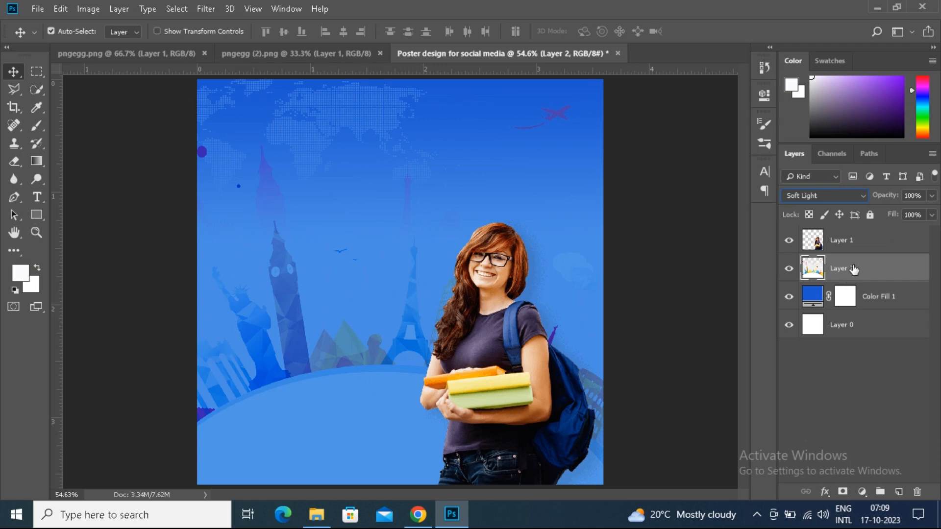
left_click(899, 492)
- Paint a light blue (#5b95fb) glow behind the student on the empty layer with a soft 1200 px brush
right_click(38, 91)
right_click(38, 107)
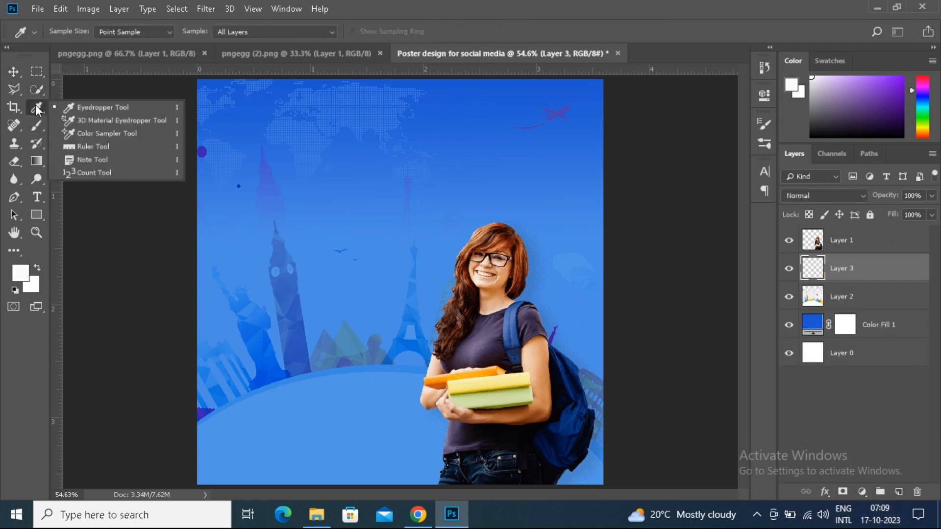
right_click(37, 125)
left_click(84, 123)
left_click(24, 272)
left_click(463, 149)
mouse_move(730, 62)
left_mouse_down()
mouse_move(741, 42)
mouse_move(684, 48)
left_mouse_up()
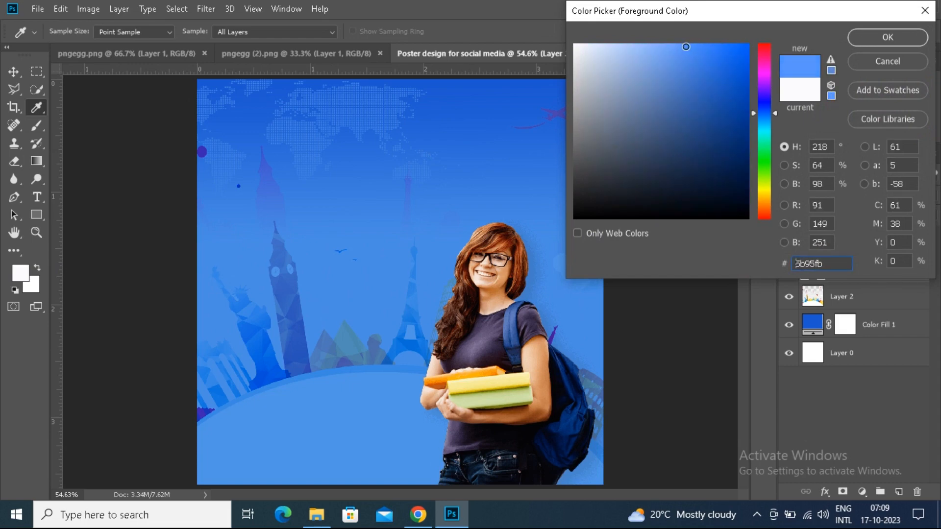
left_click(851, 39)
left_click(452, 245)
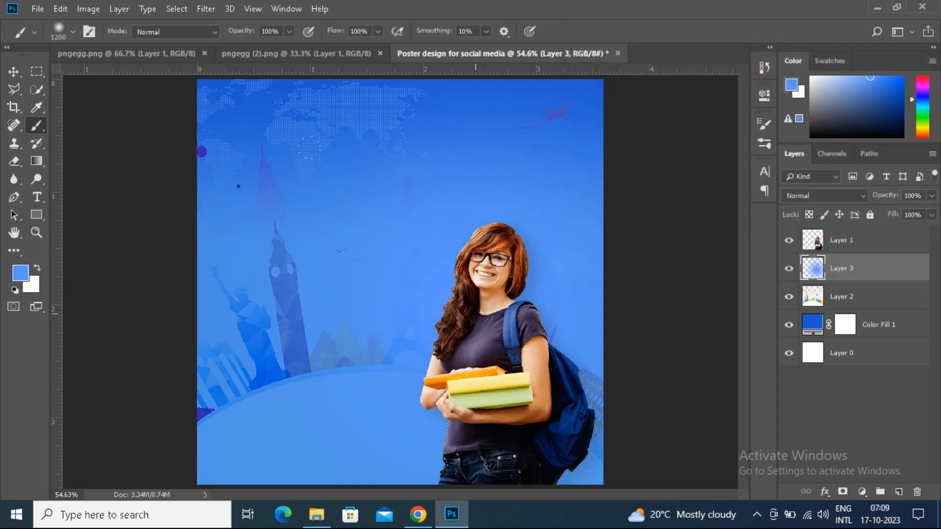
key("v")
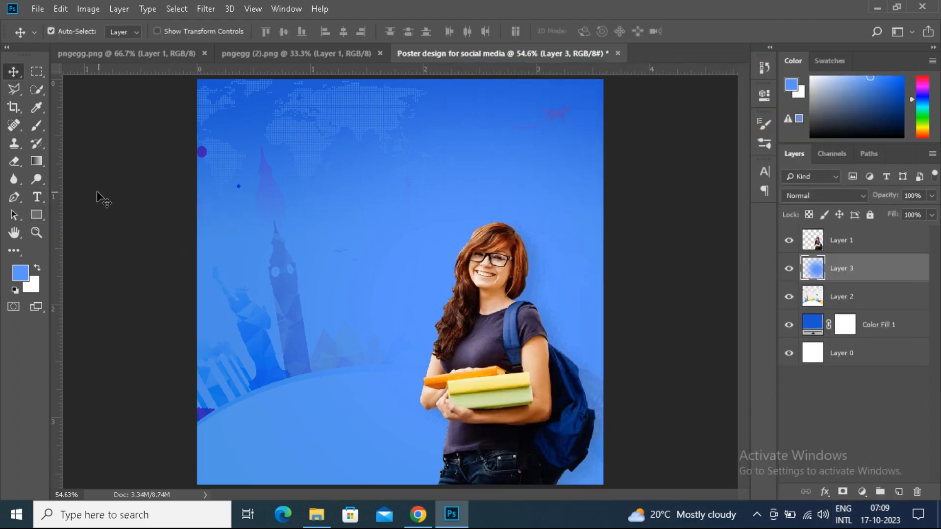
- Add white 48 pt text reading "Study In" near the poster's upper-left corner
key("t")
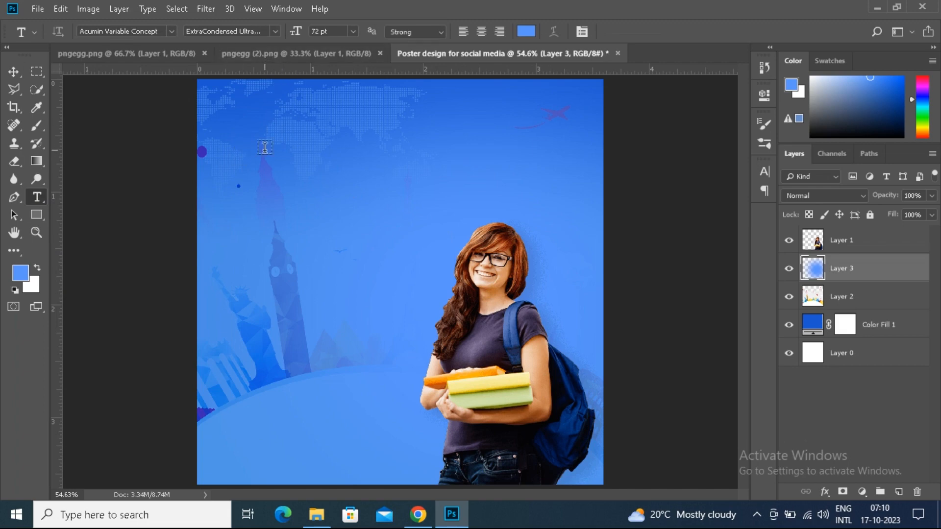
left_click(353, 32)
left_click(336, 183)
left_click(256, 157)
left_click(526, 31)
left_click(578, 43)
left_click(886, 36)
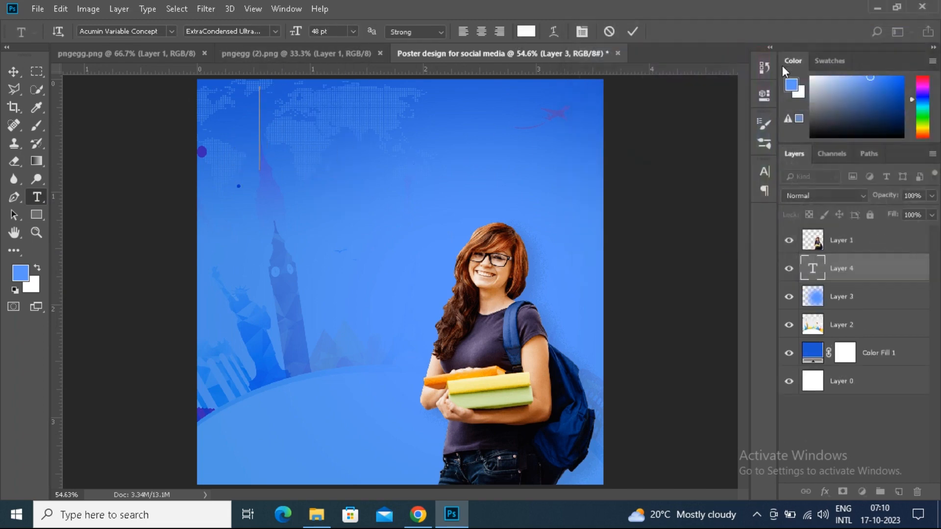
type("Su")
key("BackSpace")
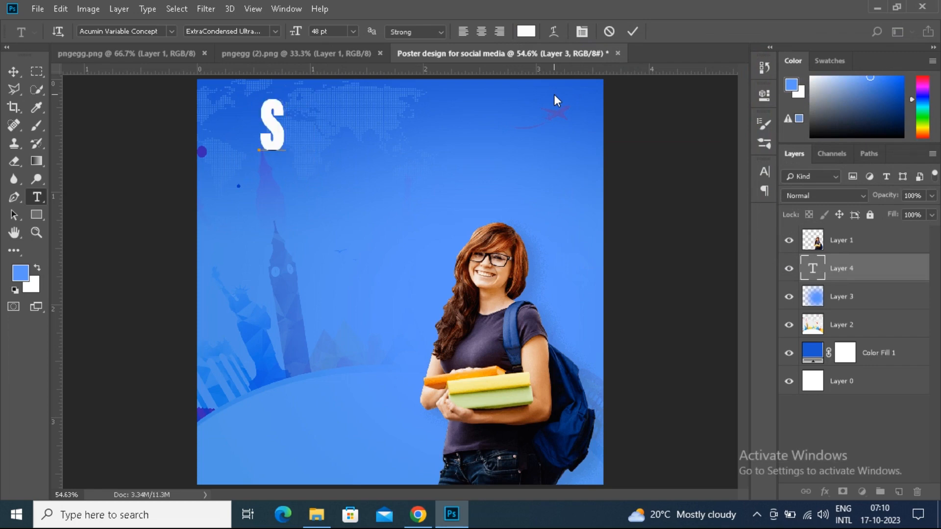
type("tudy In")
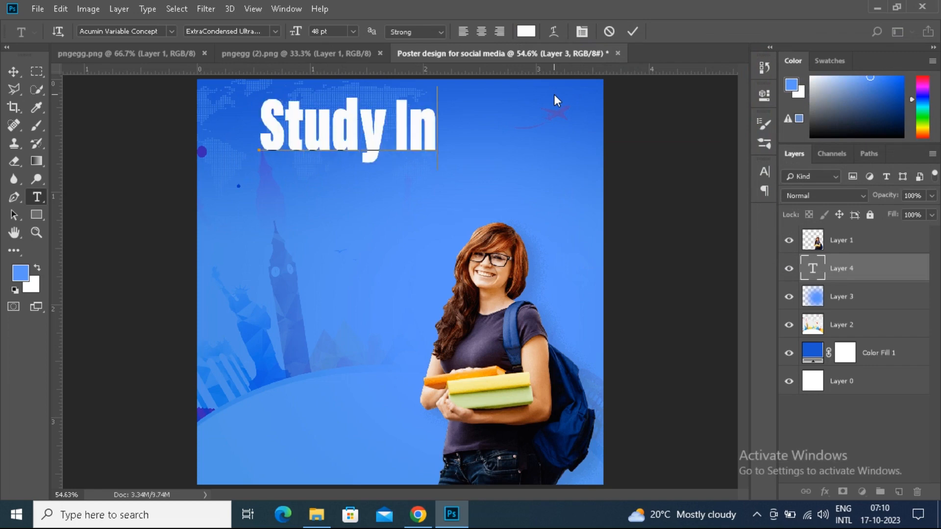
- Set the "Study In" text to 22 pt with the Condensed Thin font style
key("ctrl+a")
left_click(297, 34)
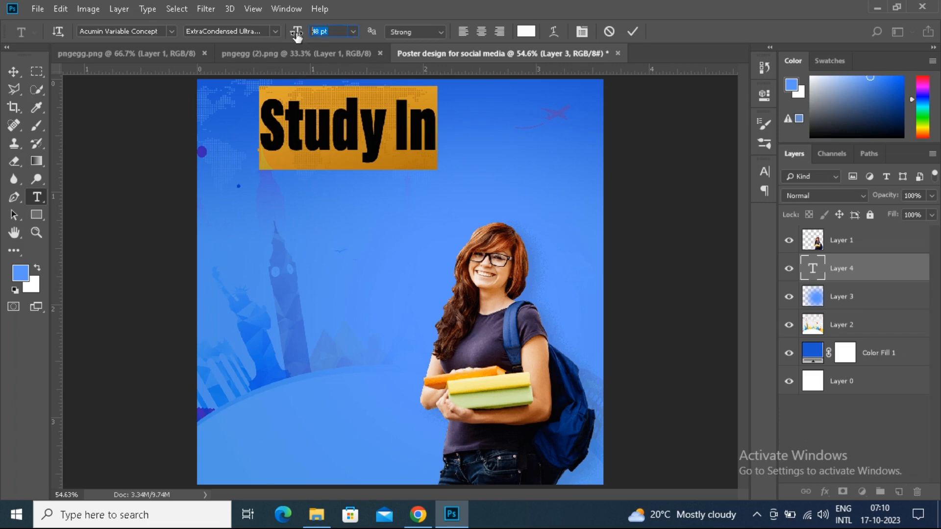
type("22")
key("Return")
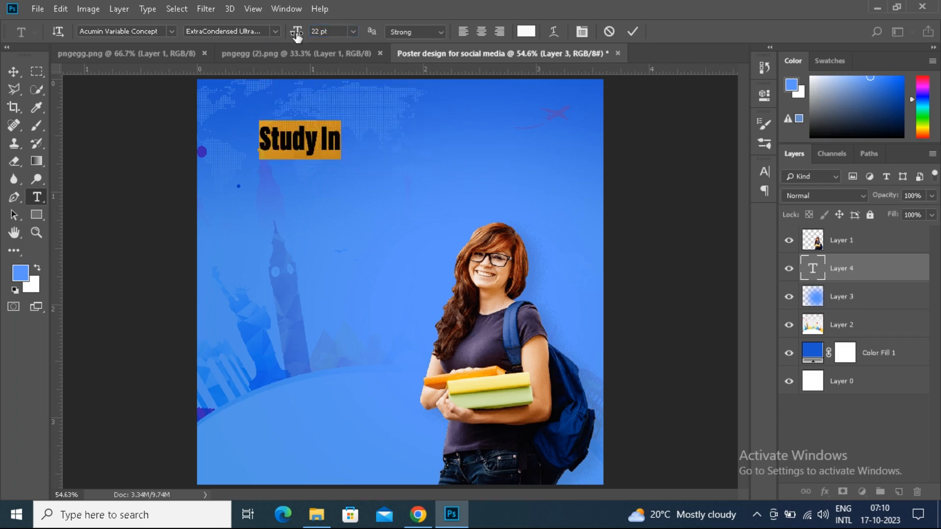
left_click(275, 32)
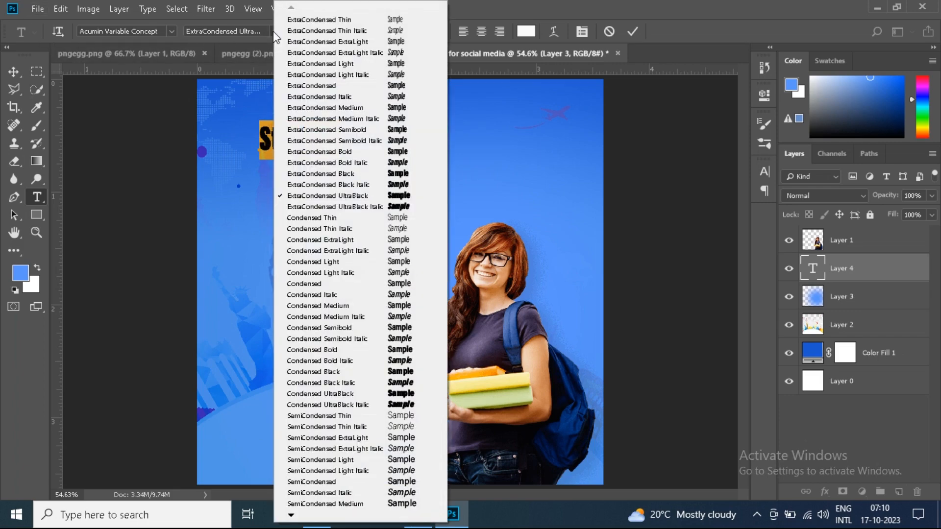
left_click(332, 219)
left_click(630, 34)
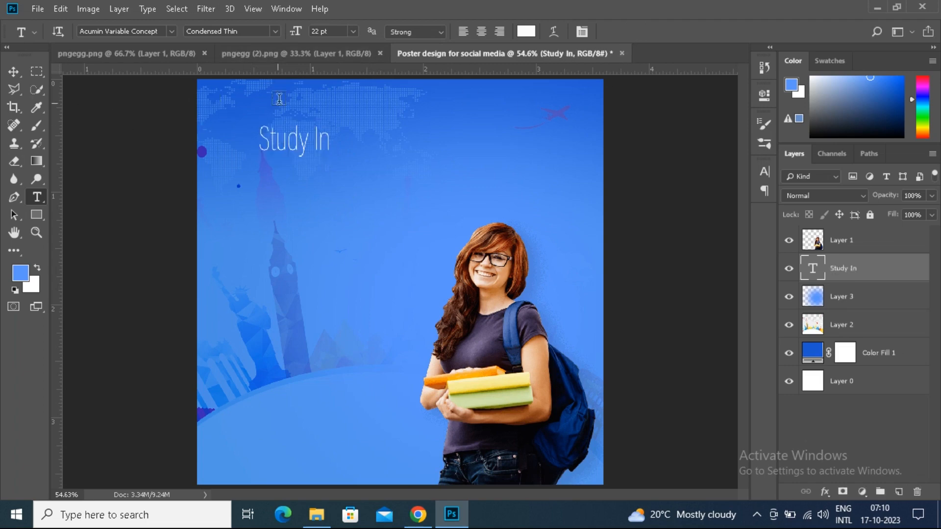
- Change the "Study In" font style to ExtraCondensed ExtraLight and shift the text slightly up and to the left on the poster
left_click(764, 171)
left_click(682, 188)
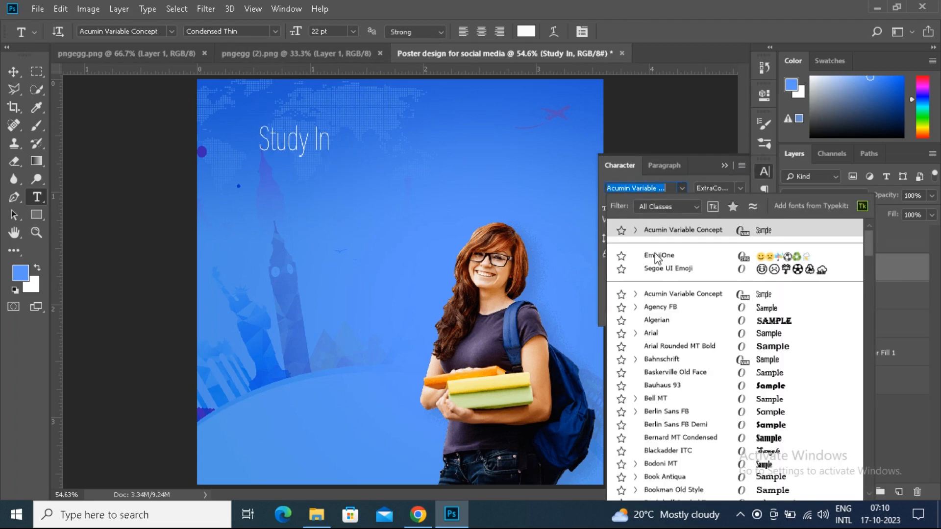
left_click(637, 230)
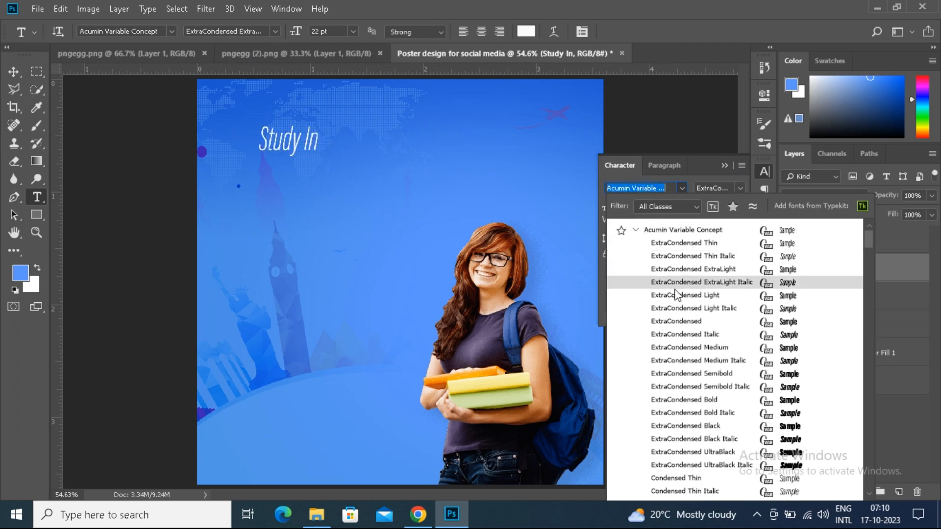
left_click(686, 268)
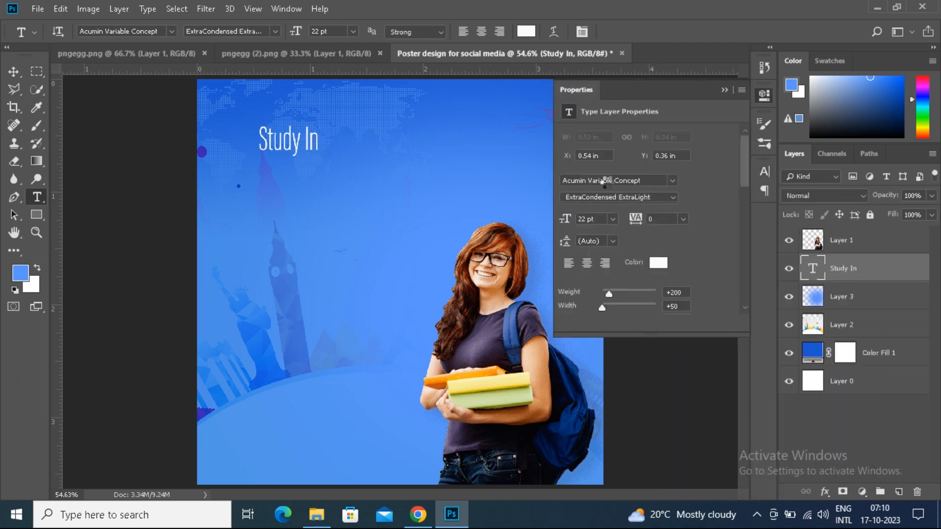
key("v")
left_click_drag(261, 135, 239, 129)
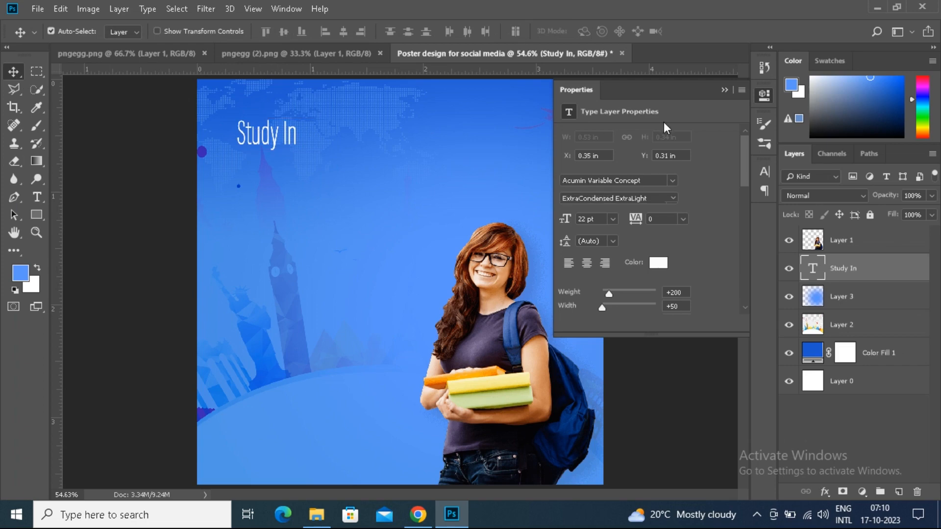
left_click(725, 90)
- Add a separate text layer reading "EUROPE" just below "Study In"
left_click(42, 203)
left_click(238, 167)
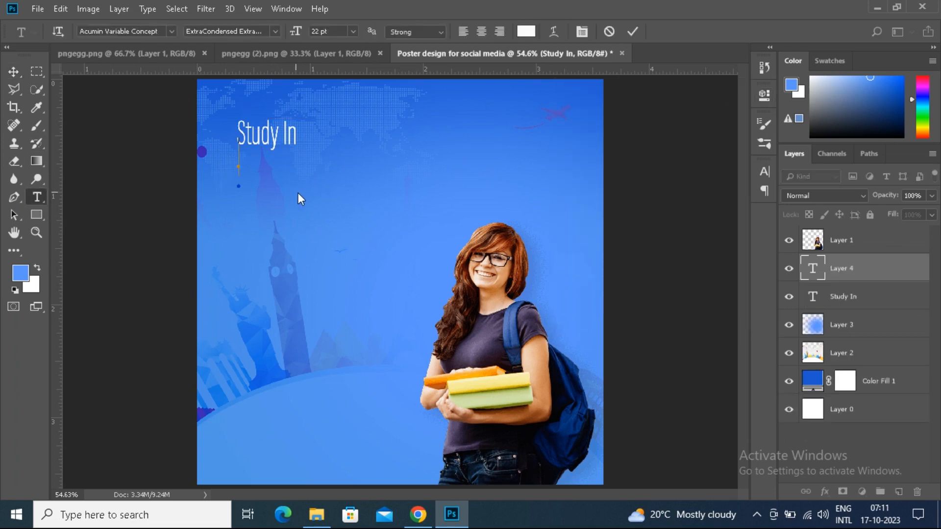
type("EUROPE")
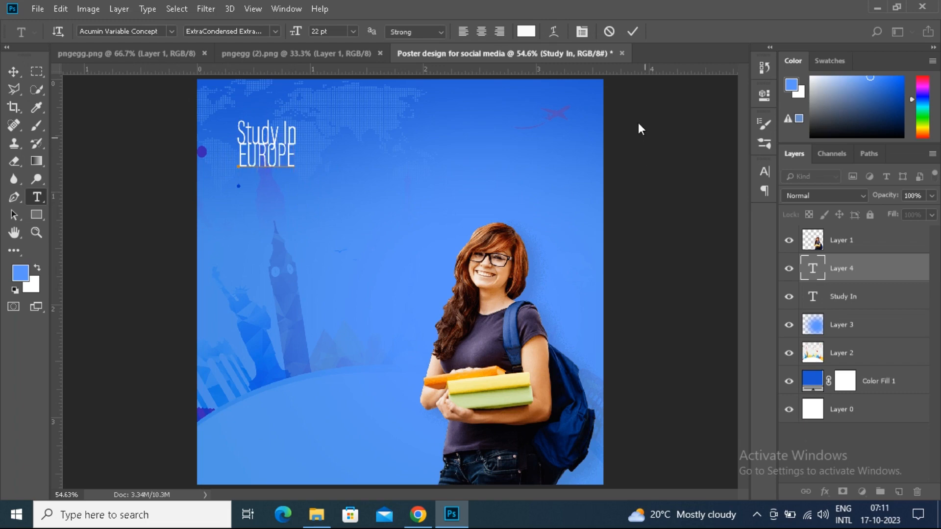
left_click(632, 32)
- Set the "EUROPE" text to the Acumin Variable Concept ExtraCondensed Black font style
left_click(765, 171)
left_click(681, 188)
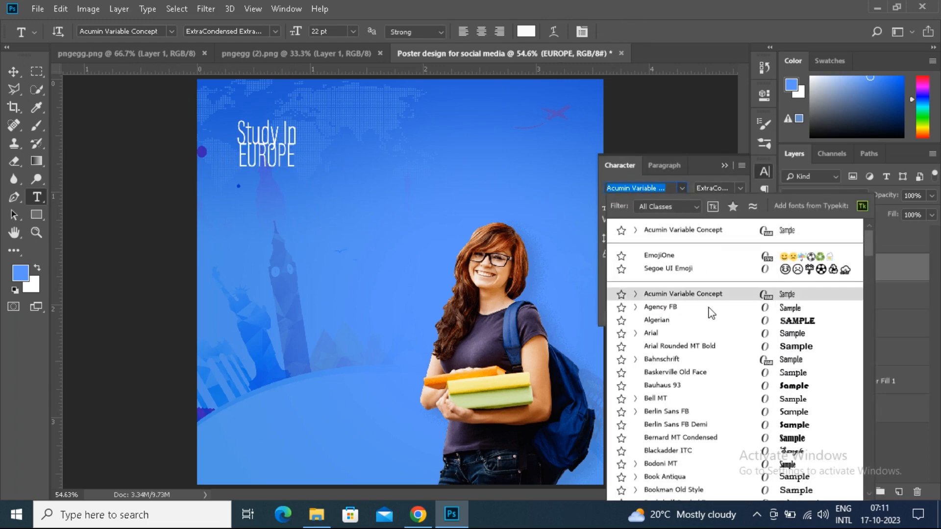
left_click(635, 230)
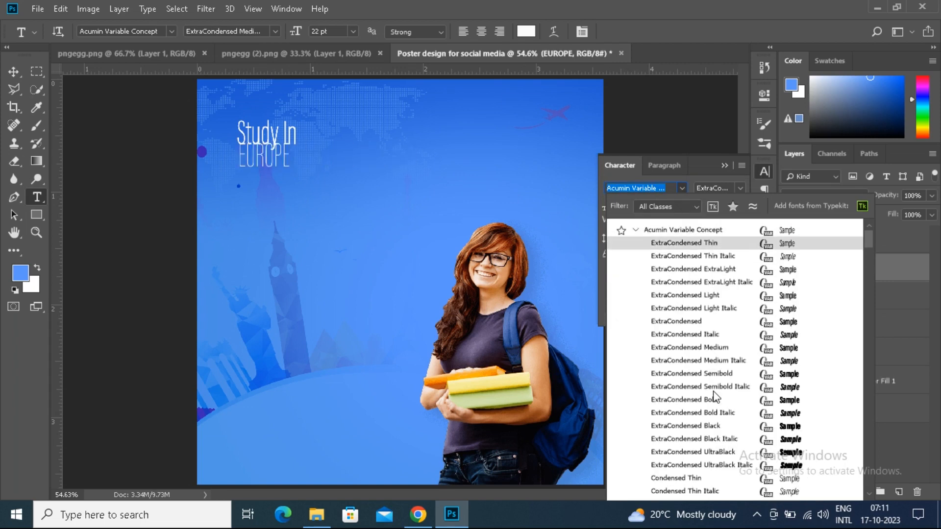
left_click(716, 432)
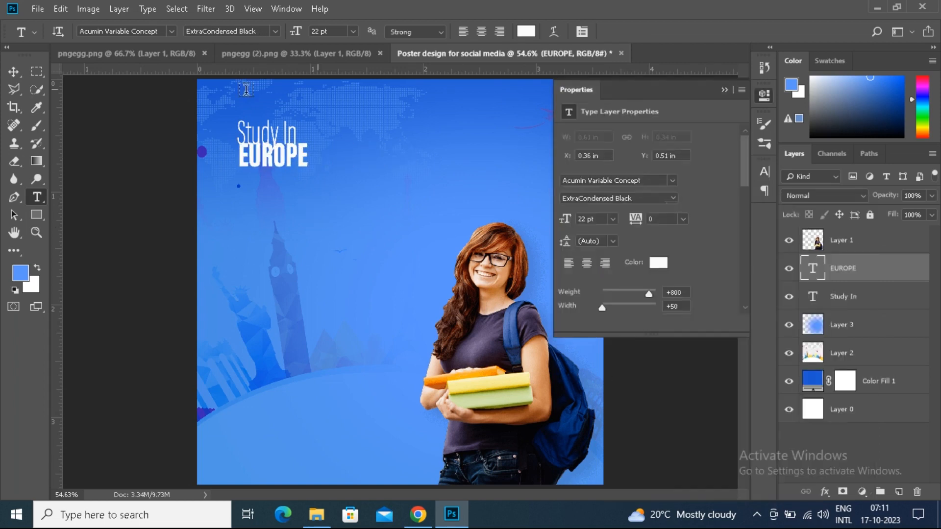
- Enlarge the "EUROPE" text to about 51 pt with Free Transform and place it under "Study In"
left_click(13, 72)
left_click(37, 9)
mouse_move(69, 13)
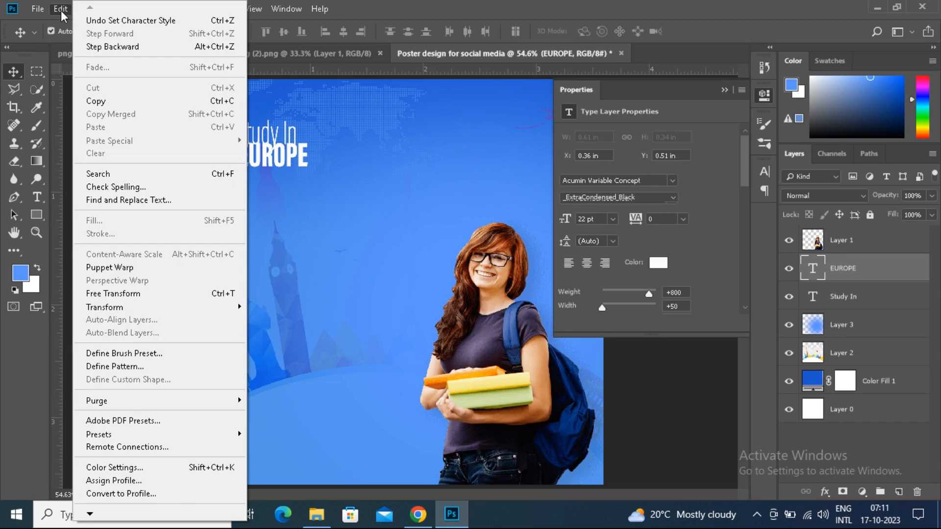
left_click(417, 5)
left_click(63, 10)
left_click(113, 294)
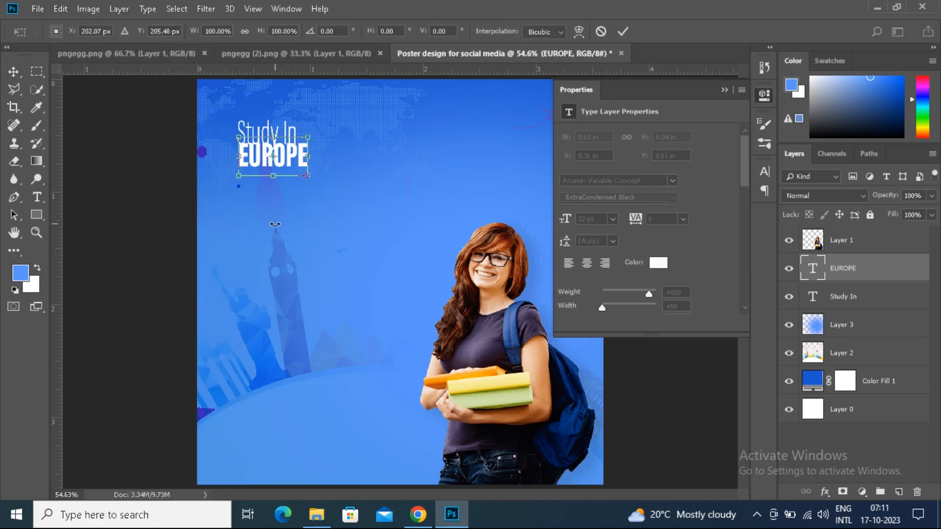
left_click_drag(309, 175, 355, 202)
left_click_drag(311, 131, 356, 163)
left_click(623, 32)
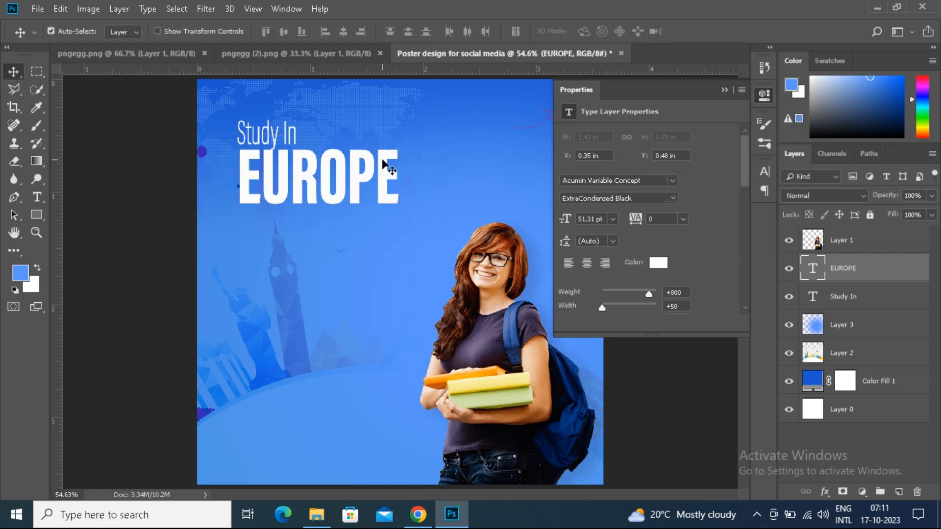
- Nudge "EUROPE" slightly left and down to align with the left edge of "Study In" and leave a gap below it
key("Left")
key("Left")
key("Left")
key("Down")
key("Down")
key("Down")
key("Down")
key("Down")
key("Down")
key("Down")
key("Down")
key("Down")
key("Down")
key("Down")
key("Down")
key("Down")
key("Down")
key("Down")
key("Down")
key("Down")
key("Down")
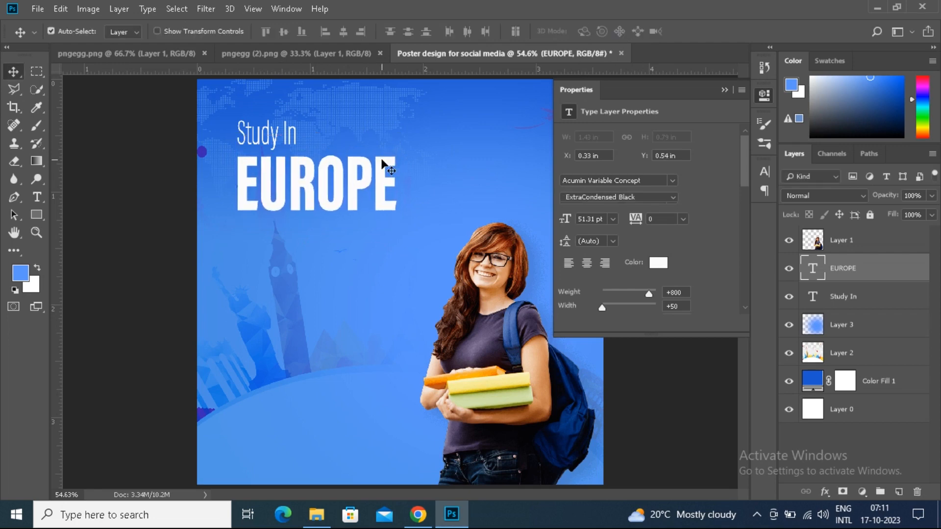
left_click(725, 89)
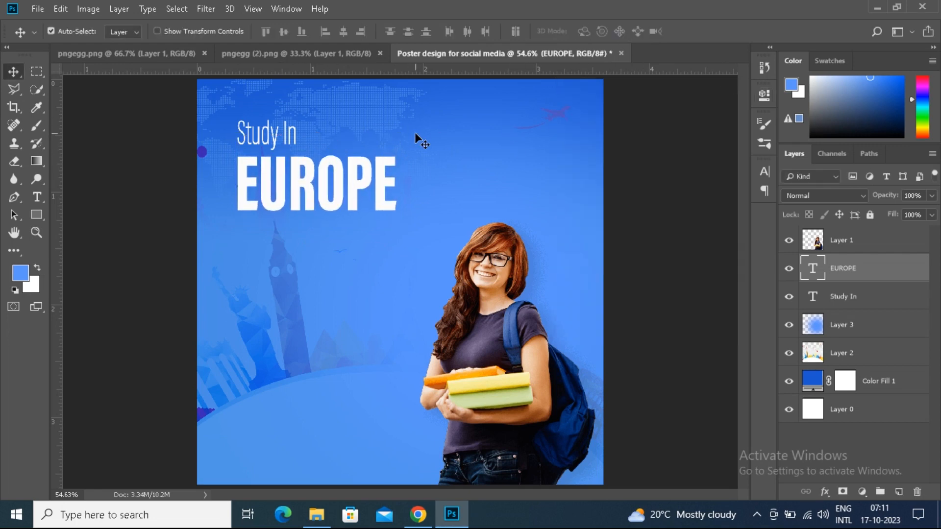
key("alt+Tab")
key("alt+Tab")
key("t")
- Duplicate the "Study In" text below "EUROPE" and replace the copy's wording with "Educate Yourself"
left_click(14, 72)
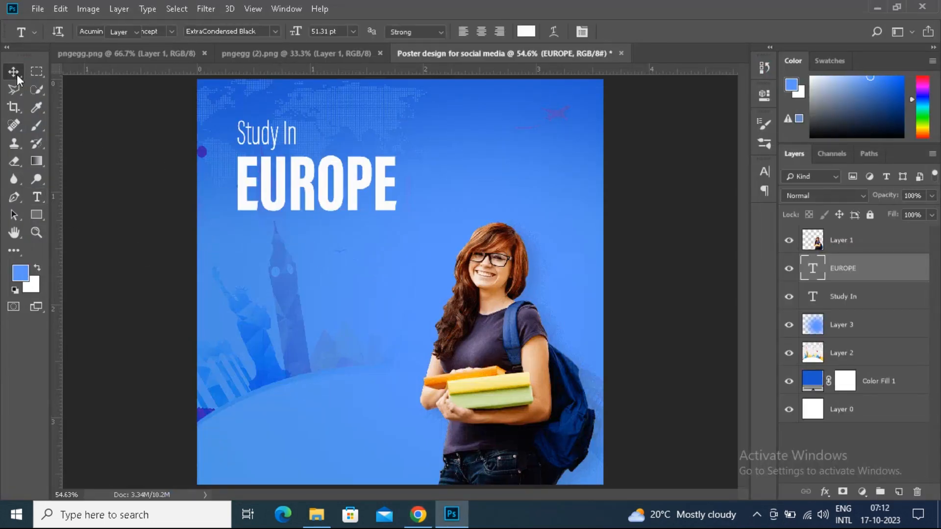
left_click(249, 130)
left_click_drag(249, 129, 250, 229)
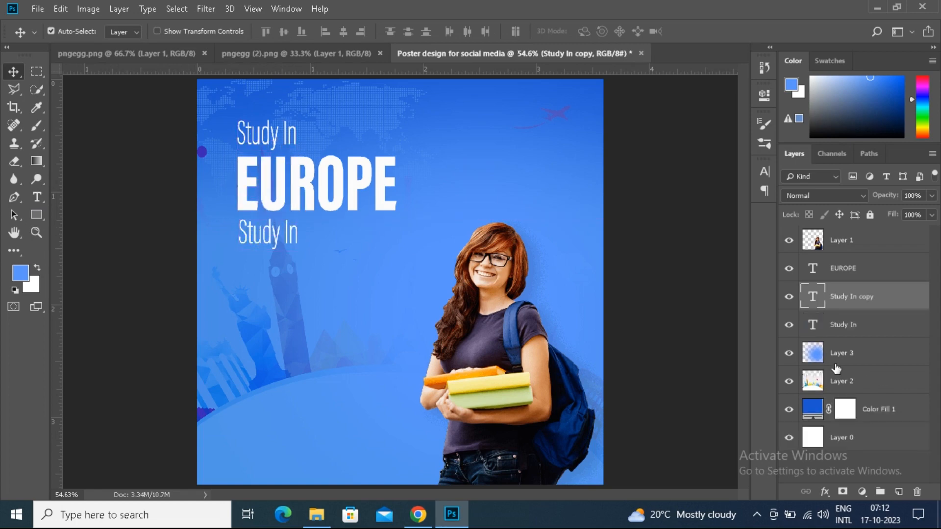
double_click(809, 297)
type("Educate Yourself")
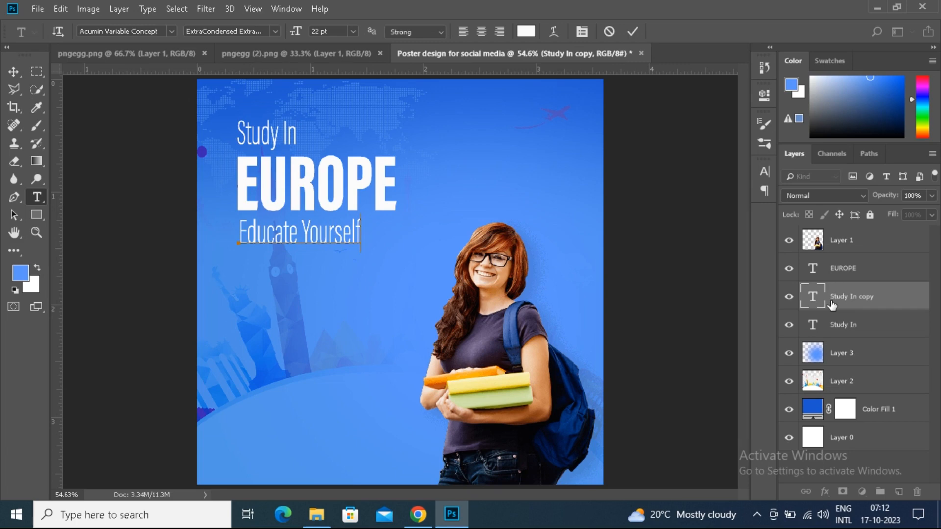
- Reduce the "Educate Yourself" text to 12 pt and move it close under "EUROPE", aligned with its left edge
double_click(807, 304)
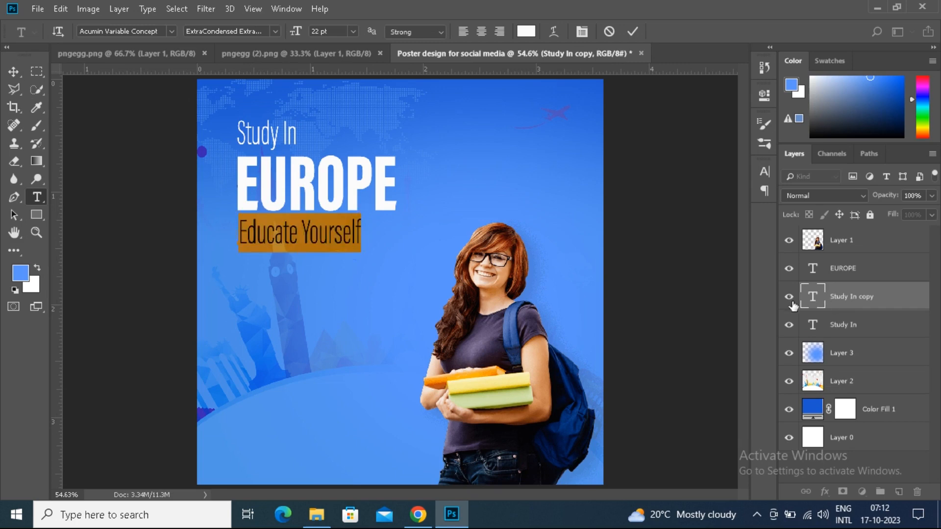
type("18")
key("Return")
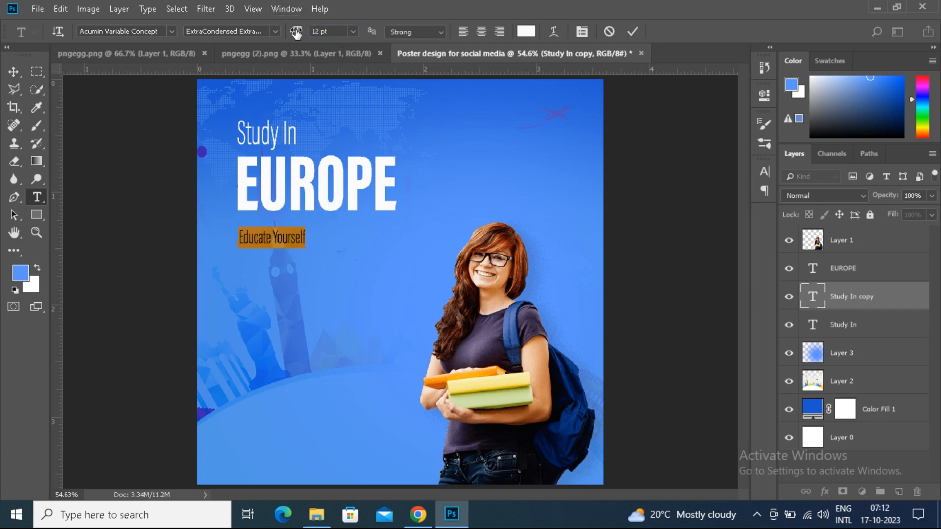
left_click(633, 31)
key("v")
scroll(301, 243, "up", 3)
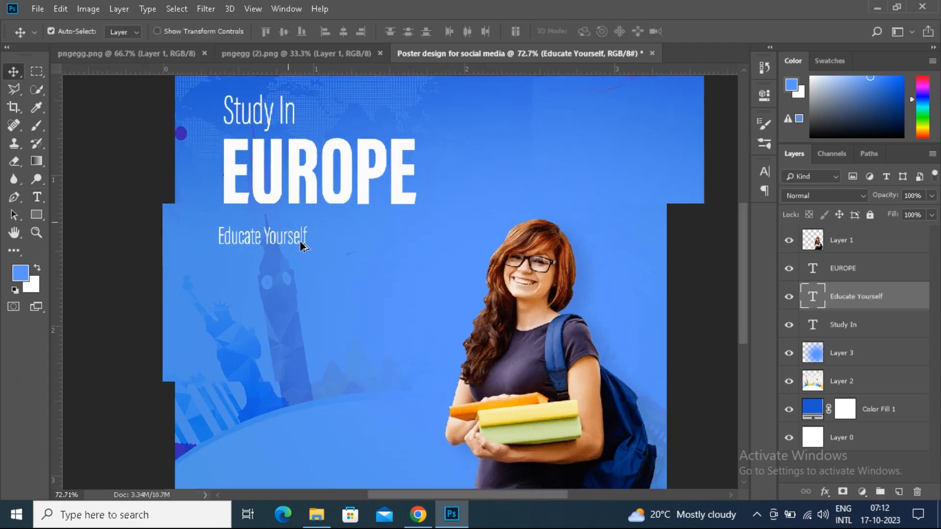
left_click_drag(277, 239, 275, 223)
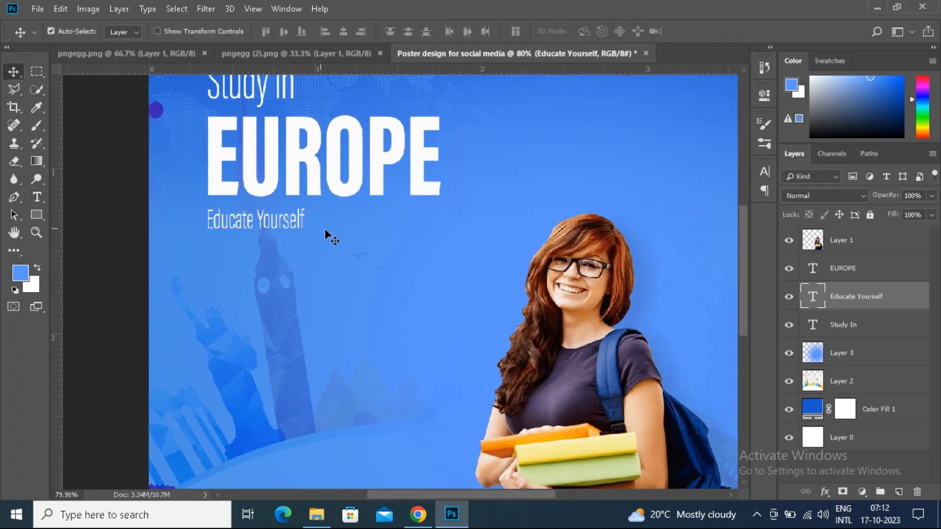
- Change the "Educate Yourself" font style to ExtraCondensed Medium
double_click(811, 299)
left_click(764, 172)
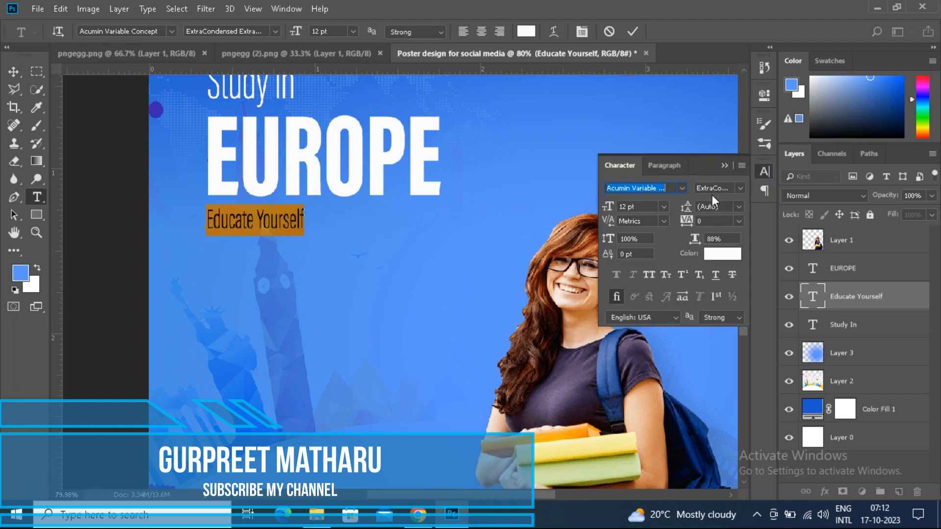
left_click(681, 190)
left_click(636, 230)
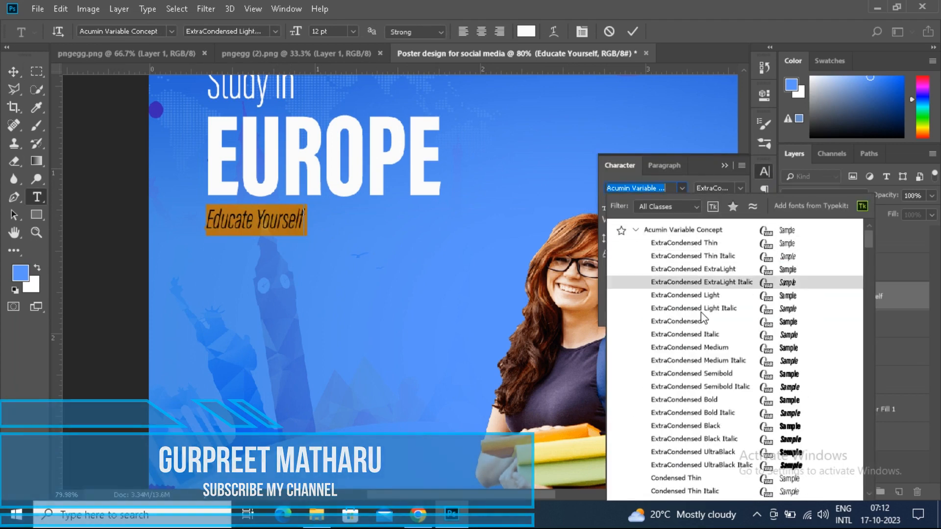
left_click(708, 348)
left_click(633, 31)
key("v")
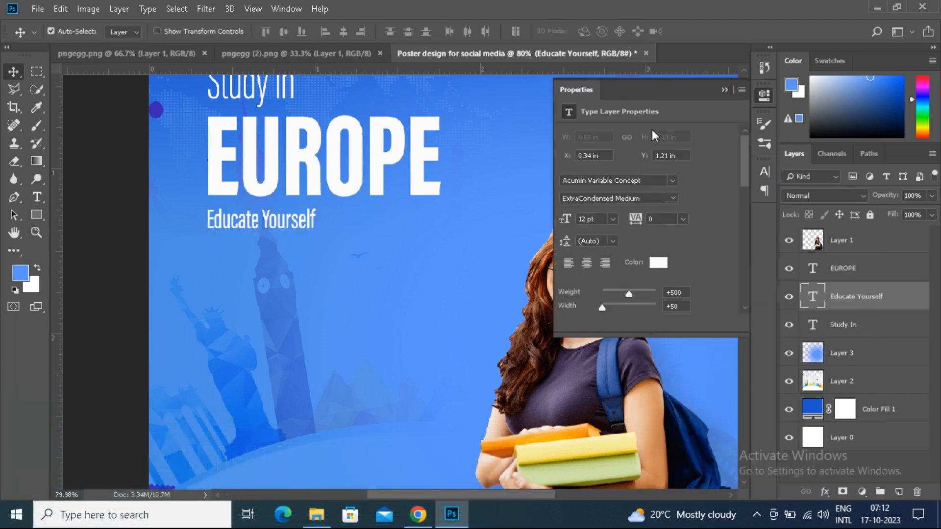
- Extend the tagline under "EUROPE" to read "Educate Yourself to move in life"
double_click(813, 296)
left_click(314, 220)
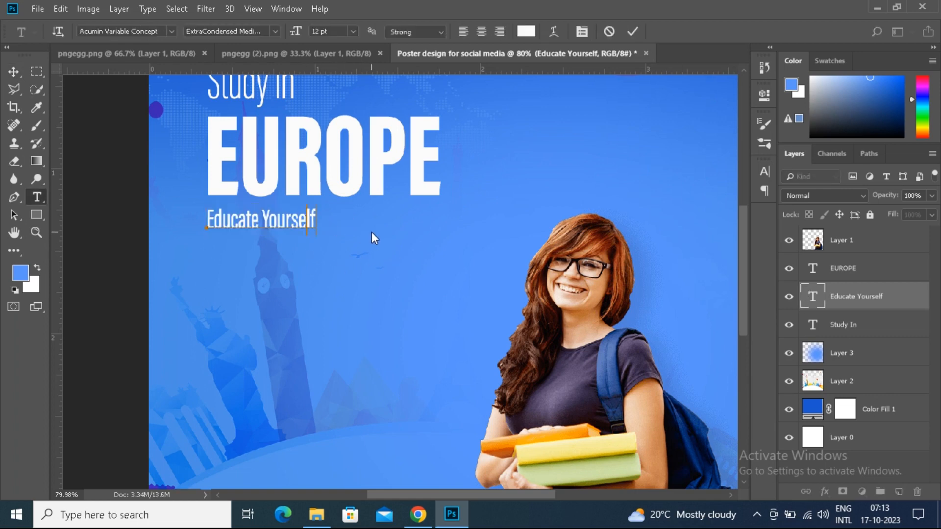
type("to move in Life")
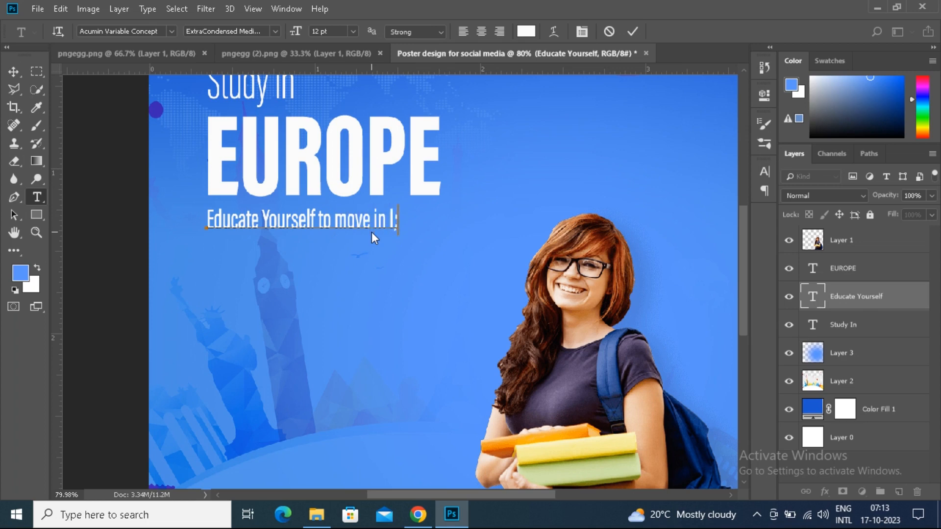
key("BackSpace")
key("BackSpace")
key("BackSpace")
key("BackSpace")
type("life")
left_click(632, 32)
key("v")
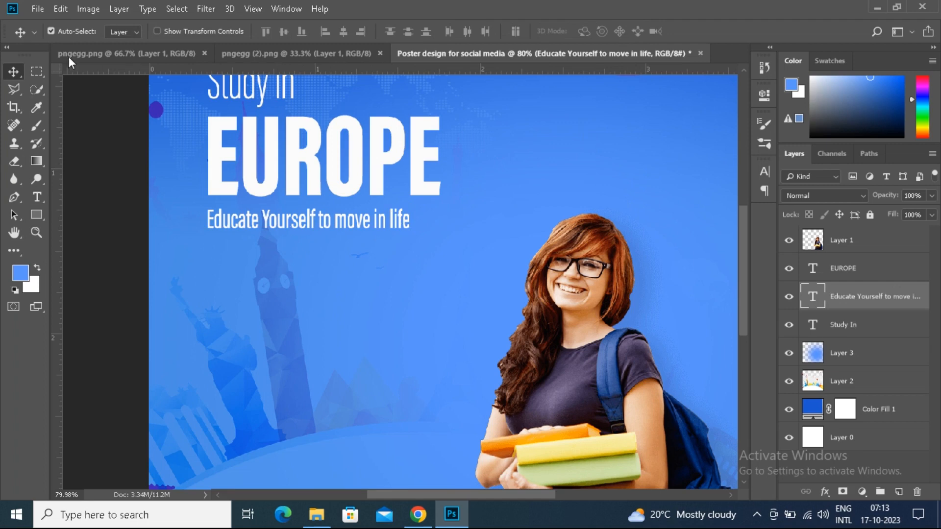
- Stretch the "Educate Yourself to move in life" tagline horizontally until its right edge lines up with "EUROPE"
left_click(60, 9)
left_click(142, 291)
left_click_drag(410, 220, 441, 221)
key("Return")
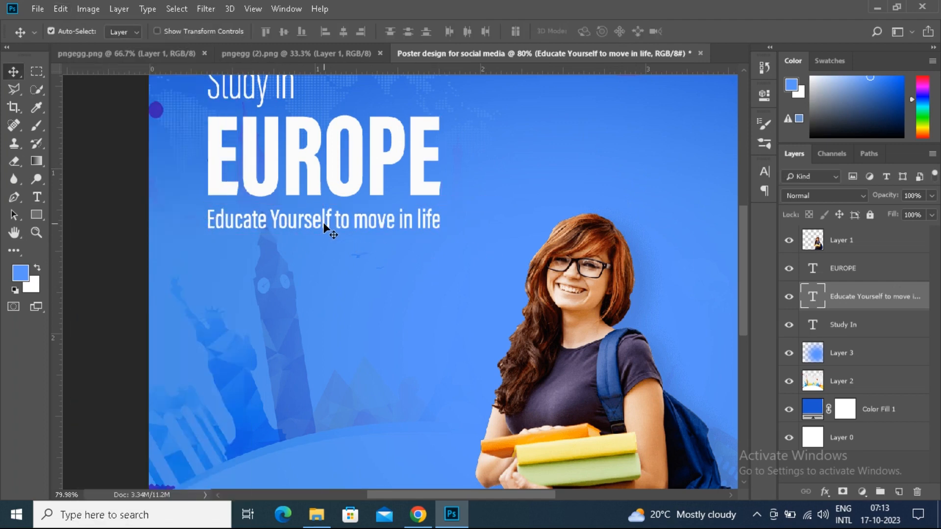
- Duplicate the tagline directly below itself and replace the copy's wording with "Low Cost Batches"
left_click_drag(325, 222, 330, 246)
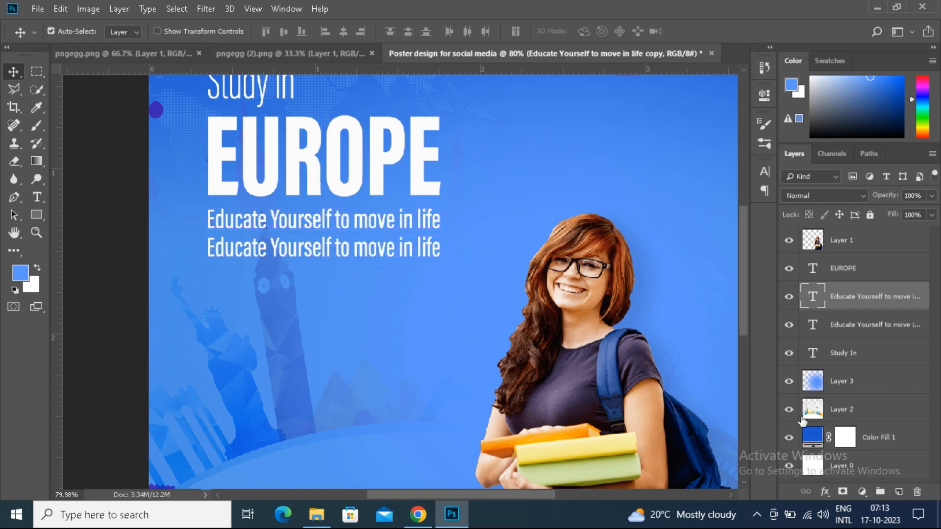
key("t")
key("Return")
type("Low Co")
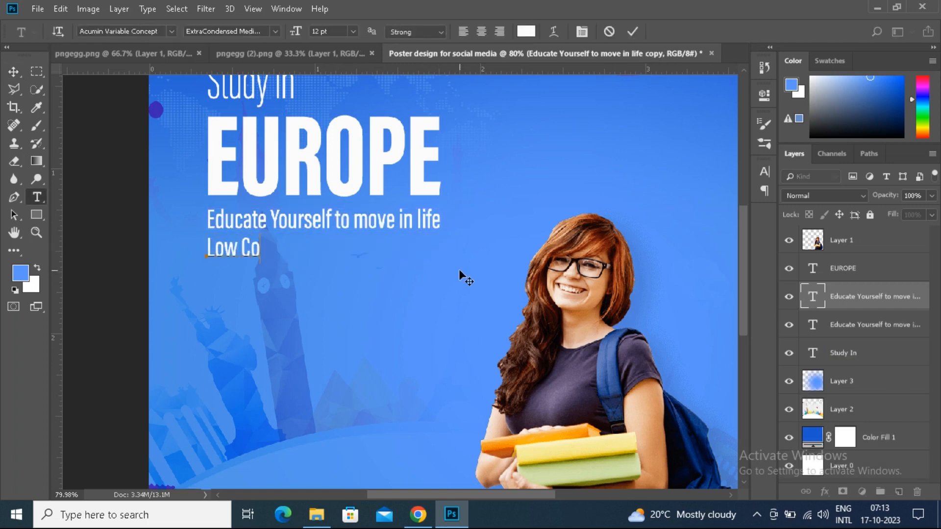
type("st Batches")
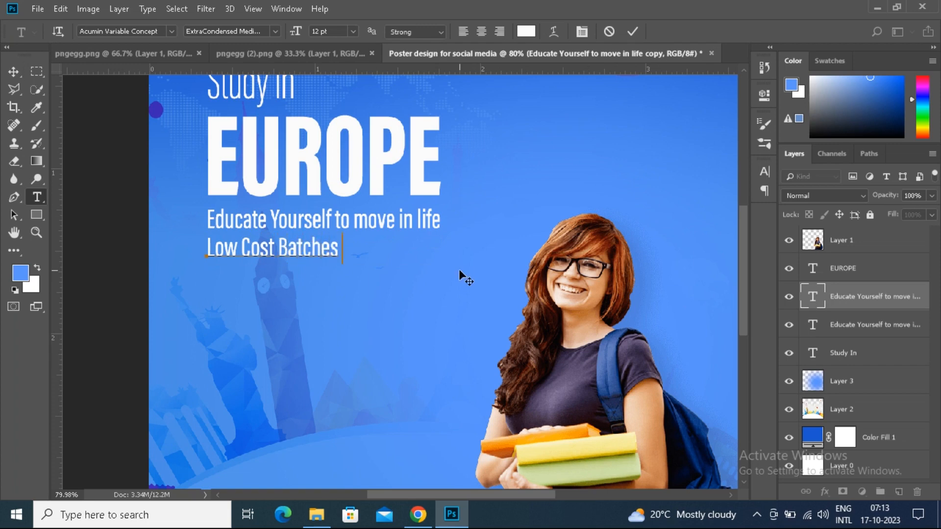
- Change the second tagline's "Cost" and "Batches" to lowercase and extend it to read "Low cost batches for all."
key("Left")
key("Left")
key("Left")
key("Left")
key("Left")
key("Left")
key("Delete")
type("c")
key("Right")
key("Right")
key("Right")
key("Right")
key("Delete")
type("c")
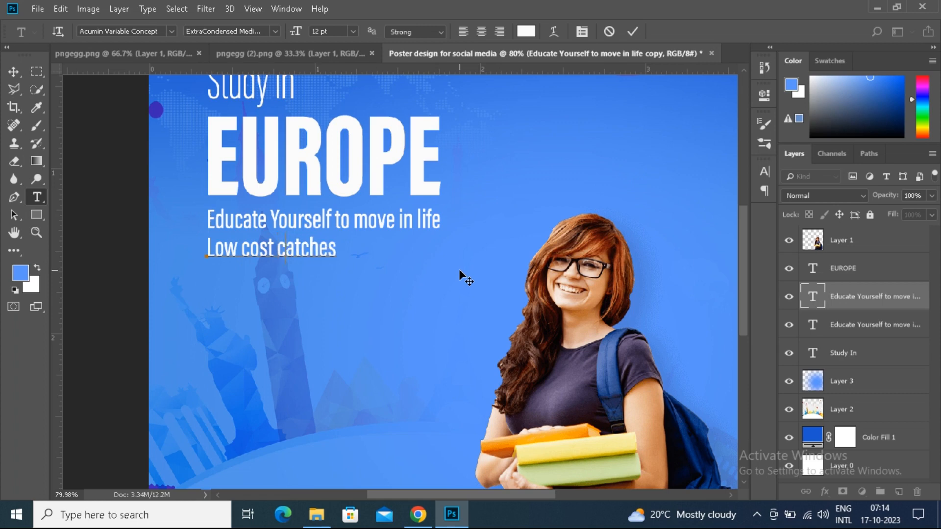
key("BackSpace")
type("b")
key("End")
type("for all.")
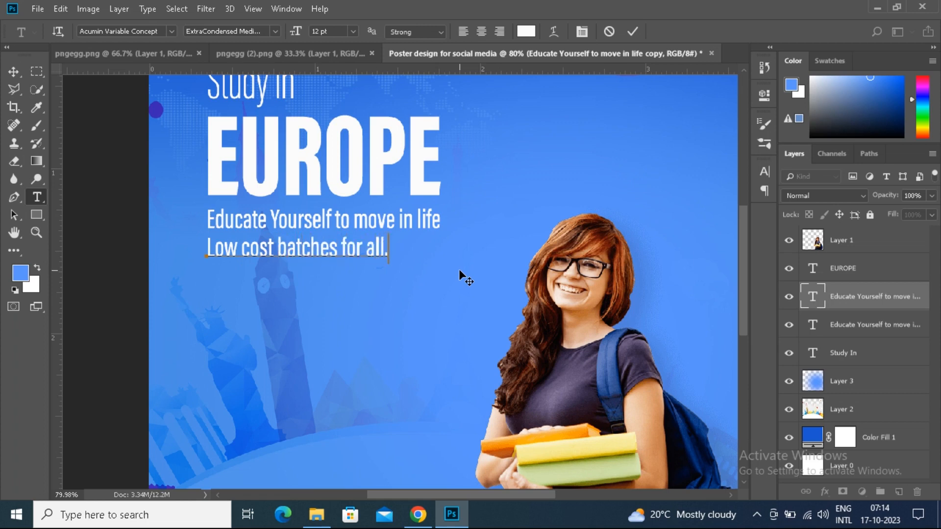
left_click(633, 32)
key("alt+Tab")
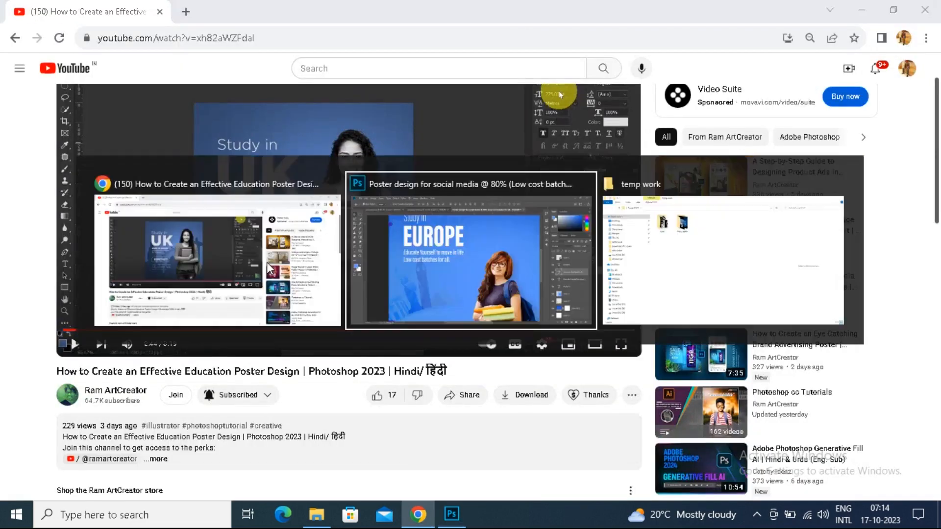
left_click(36, 214)
left_click(88, 245)
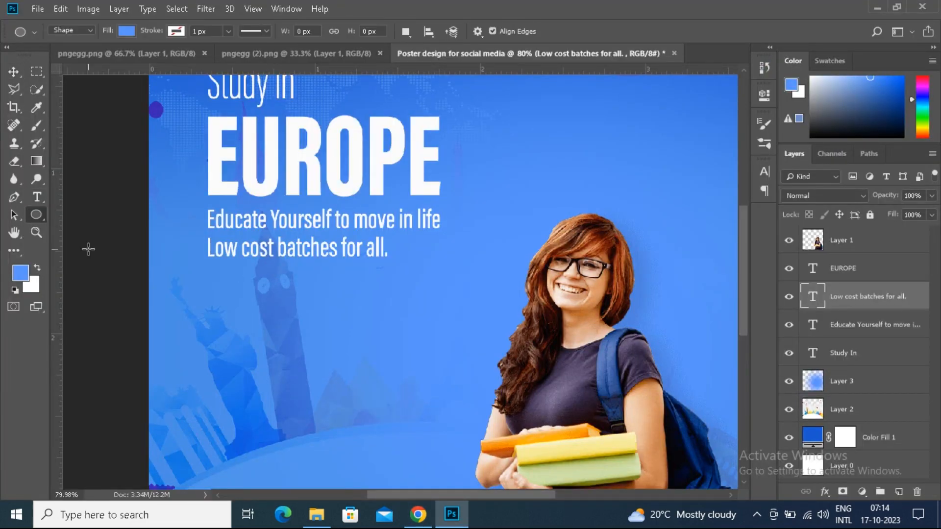
left_click_drag(211, 289, 321, 331)
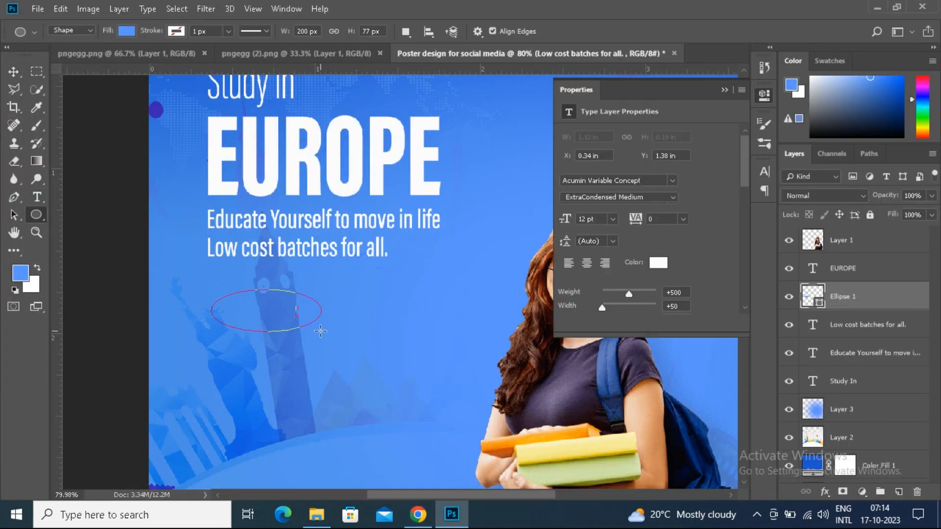
key("ctrl+z")
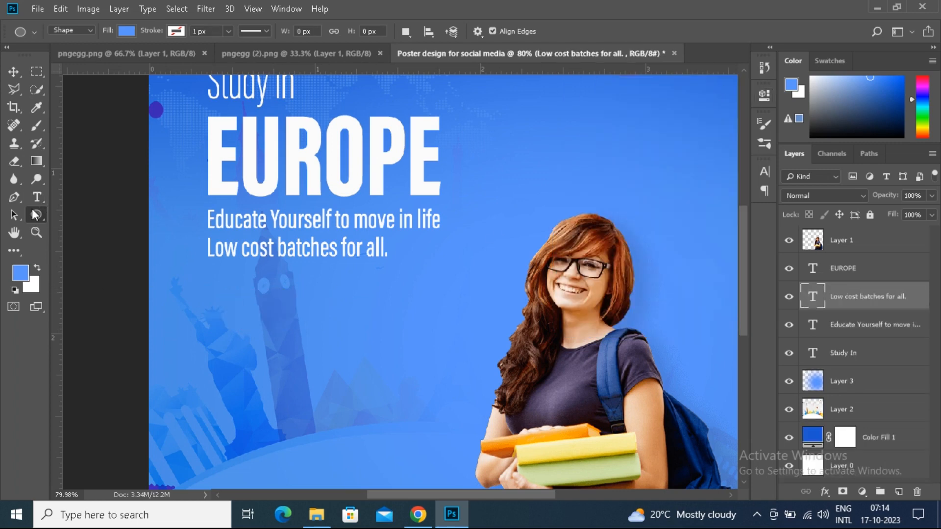
- Draw a rounded rectangle about 227 px wide and 66 px high with 10 px corners below the second tagline
right_click(35, 214)
left_click(83, 231)
left_click_drag(212, 289, 334, 322)
- Give the rounded rectangle a 3 px white stroke and no fill
left_click(615, 176)
type("3")
key("Return")
left_click(592, 176)
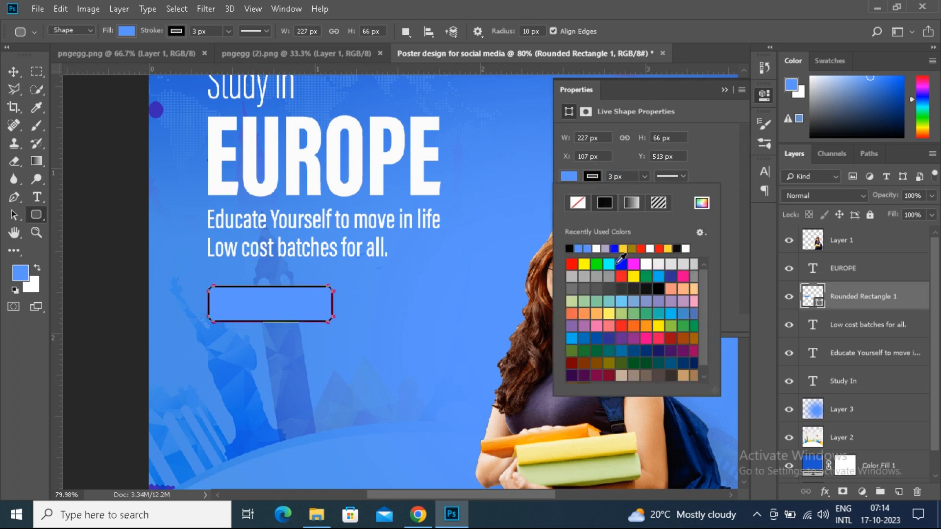
left_click(647, 262)
left_click(578, 202)
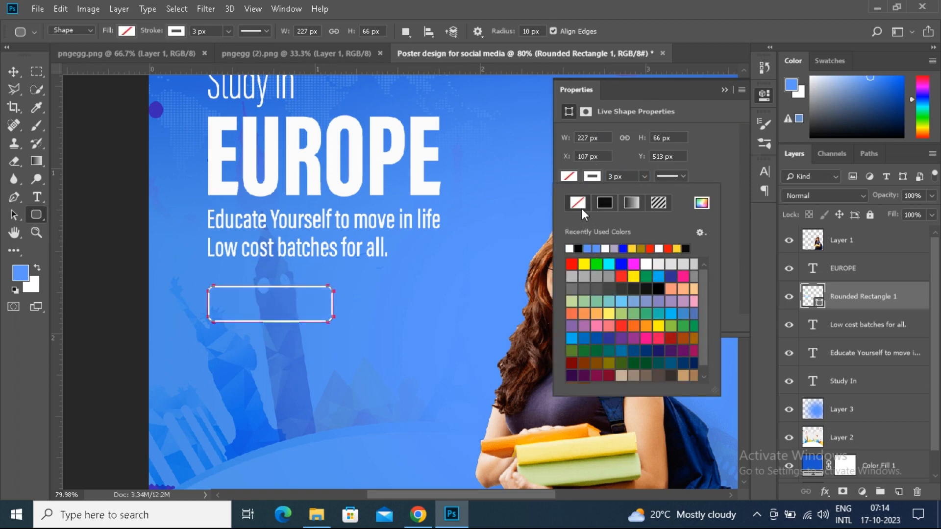
left_click(724, 90)
key("v")
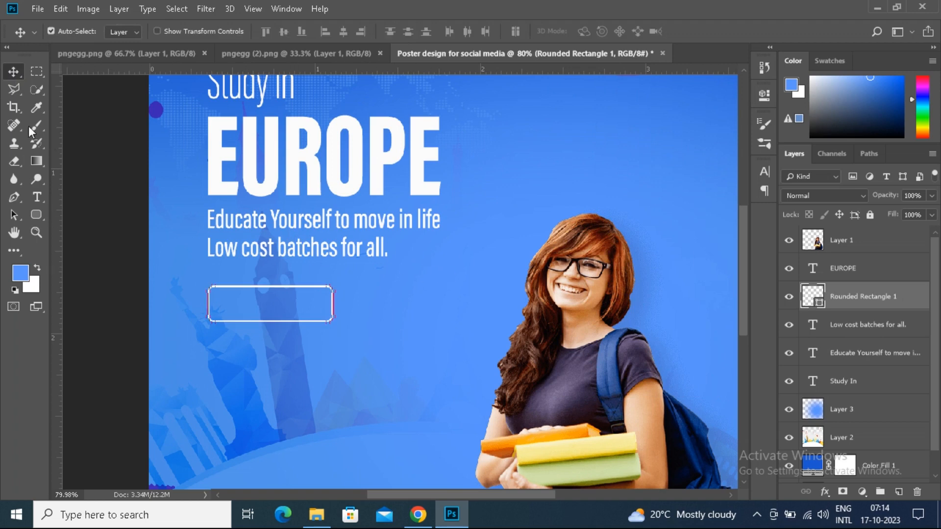
left_click(482, 156)
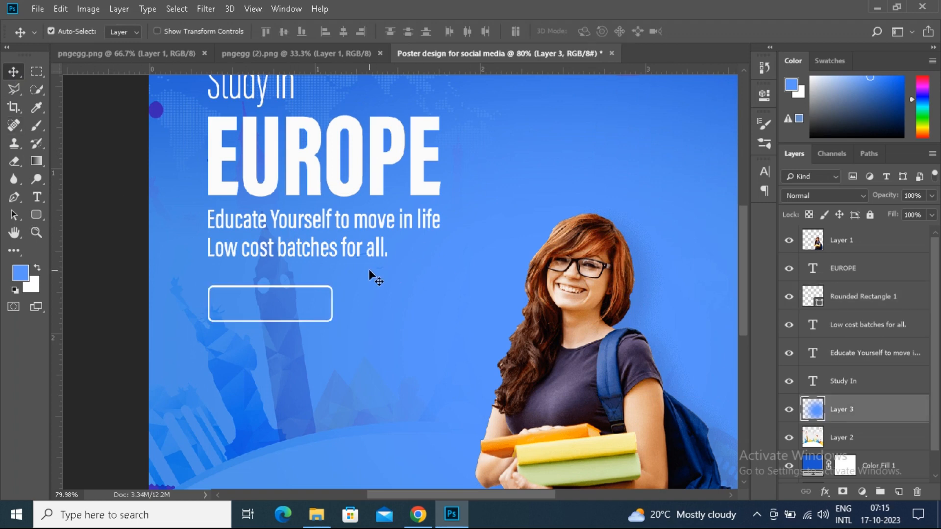
- Duplicate the "Low cost batches for all." text below the rounded rectangle and replace the copy's wording with "Contact Now"
left_click(286, 246)
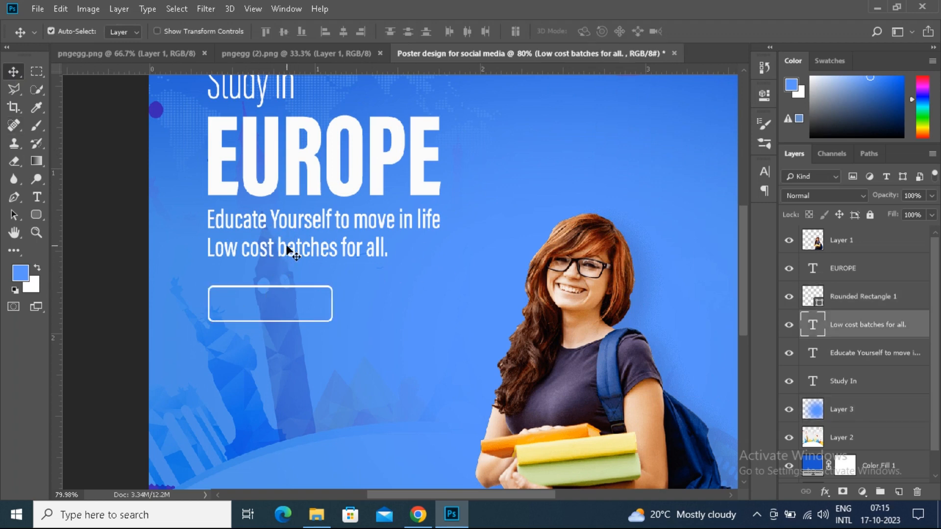
left_click_drag(288, 247, 289, 347)
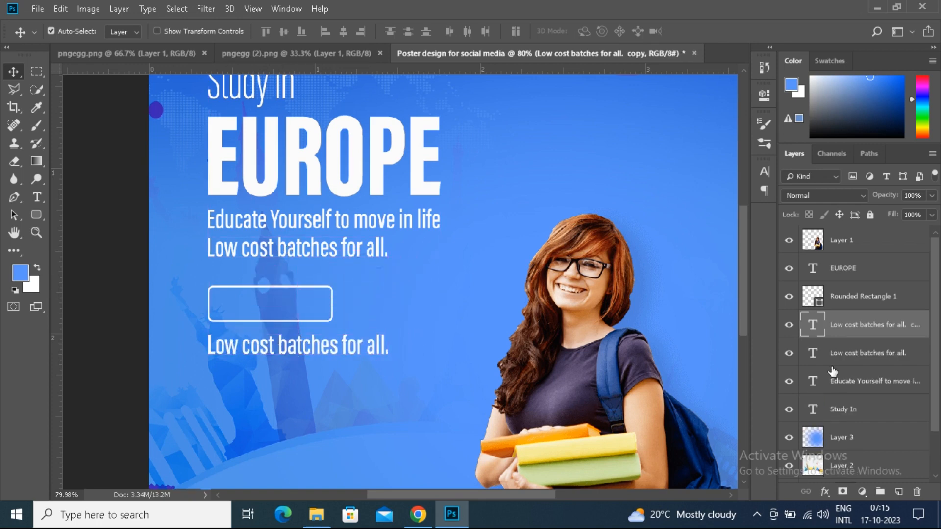
double_click(810, 329)
type("Contact Now")
left_click(633, 32)
key("v")
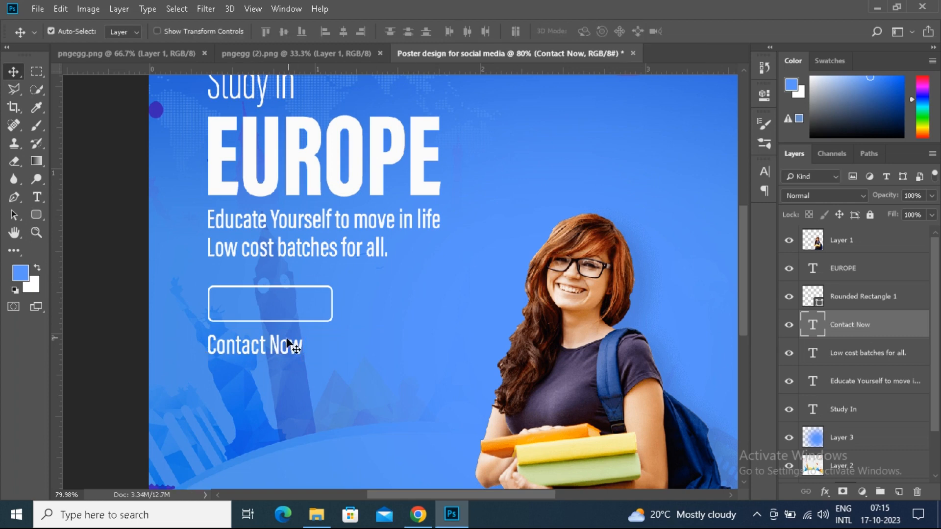
- Move the "Contact Now" text into the rounded rectangle and centre it there
left_click_drag(266, 344, 280, 304)
key("Right")
key("Right")
key("Right")
key("Right")
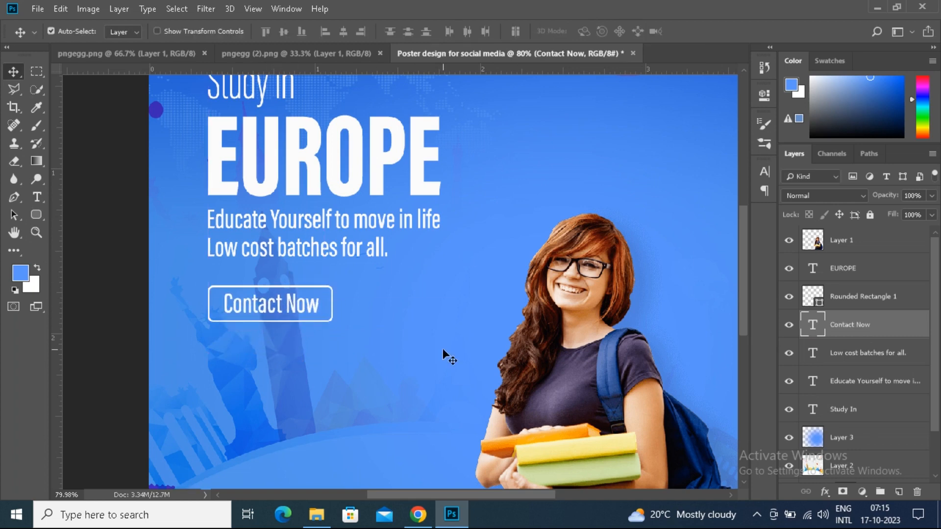
- Add a new text line with the contact phone number, including country code, below the "Contact Now" box
left_click_drag(744, 251, 745, 279)
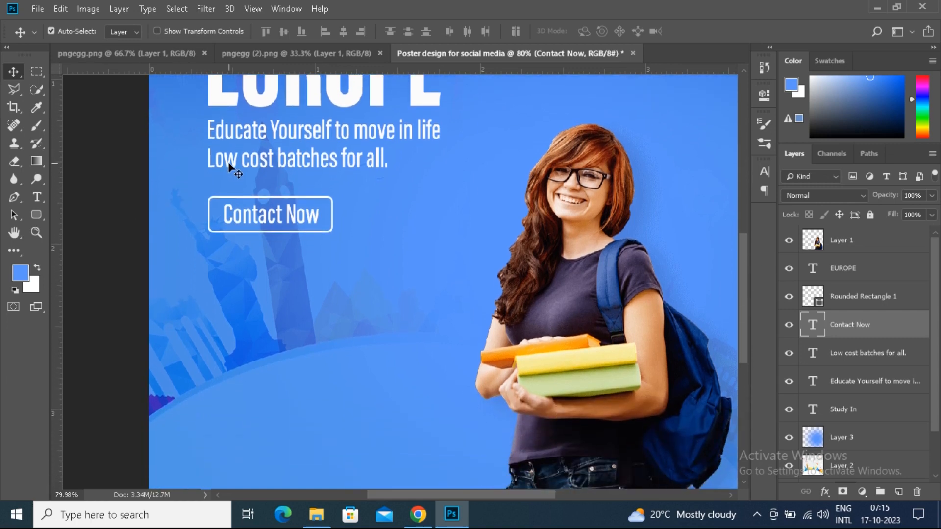
left_click(37, 198)
left_click(208, 266)
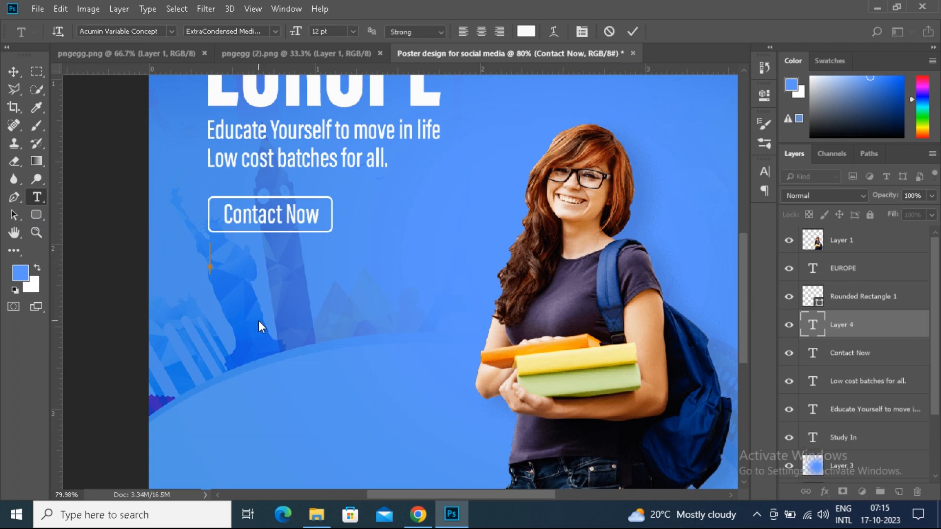
type("+91 -1234")
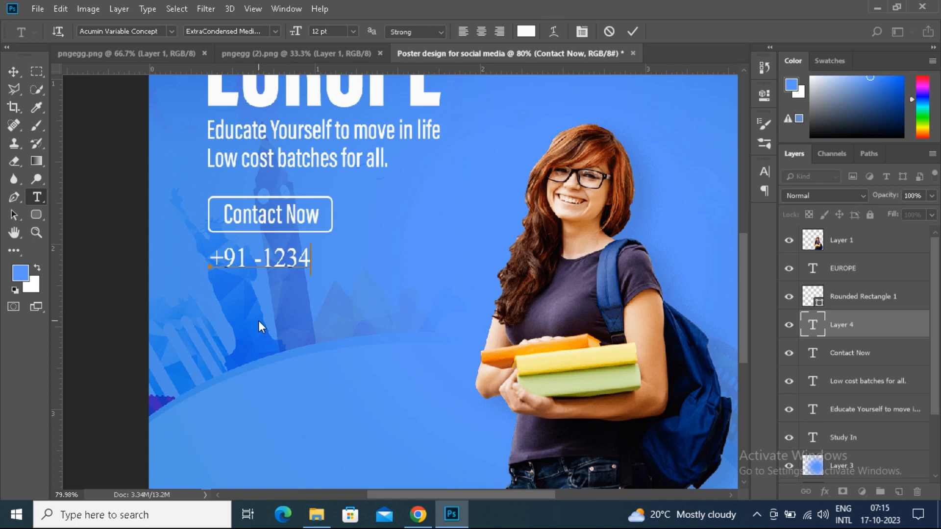
type("-4567")
- Set the whole phone number text to Acumin Variable Concept, ExtraCondensed Bold
key("ctrl+a")
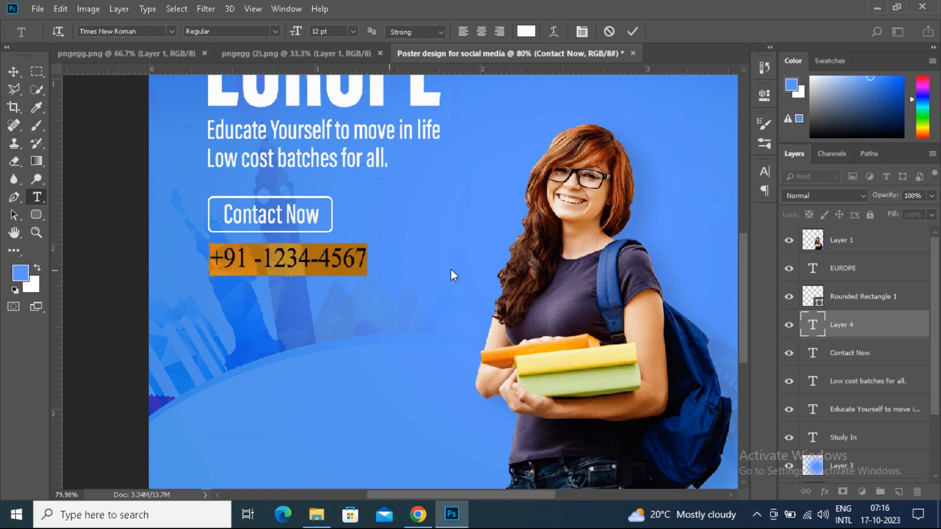
left_click(762, 172)
left_click(678, 190)
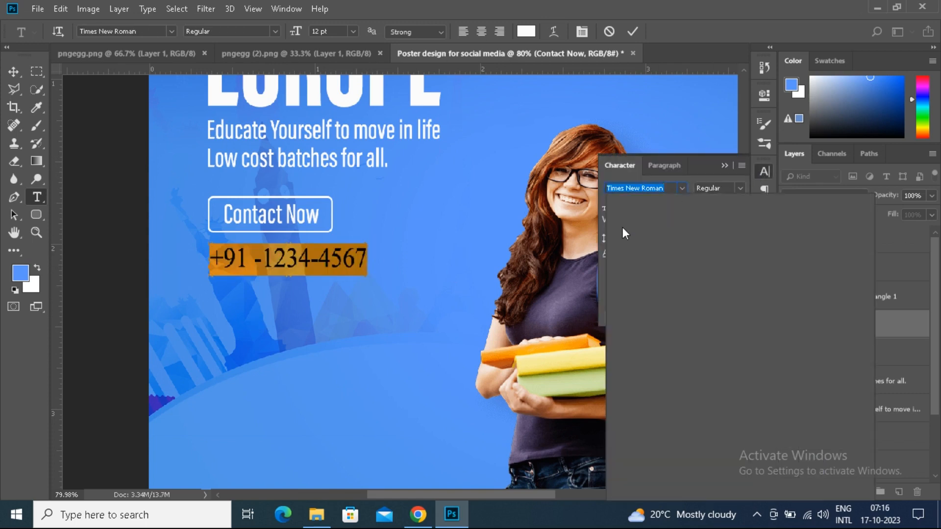
scroll(623, 230, "down", 10)
scroll(632, 269, "up", 12)
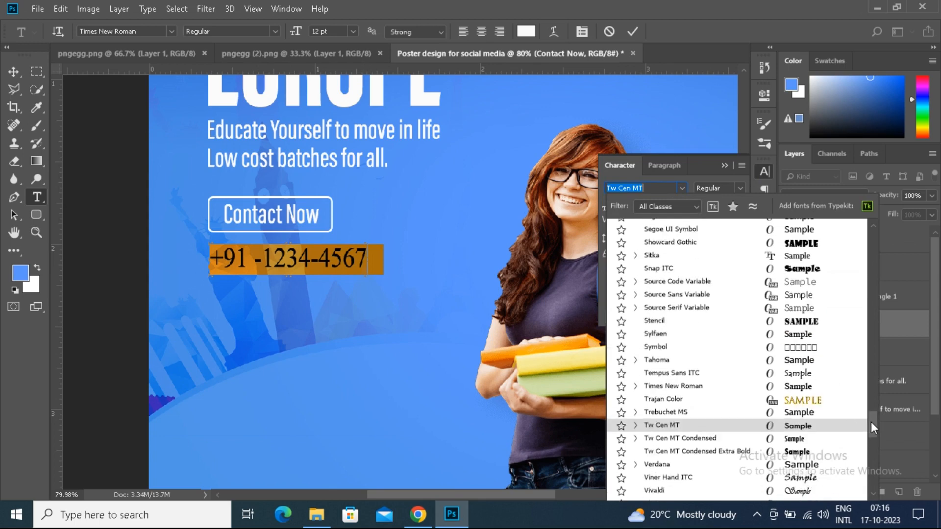
left_click_drag(871, 422, 874, 246)
left_click(636, 230)
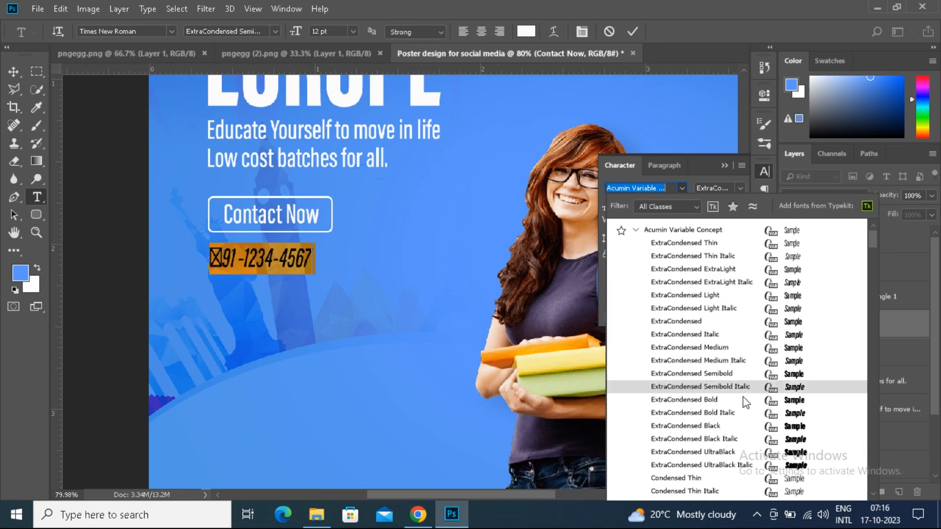
left_click(721, 400)
left_click(725, 90)
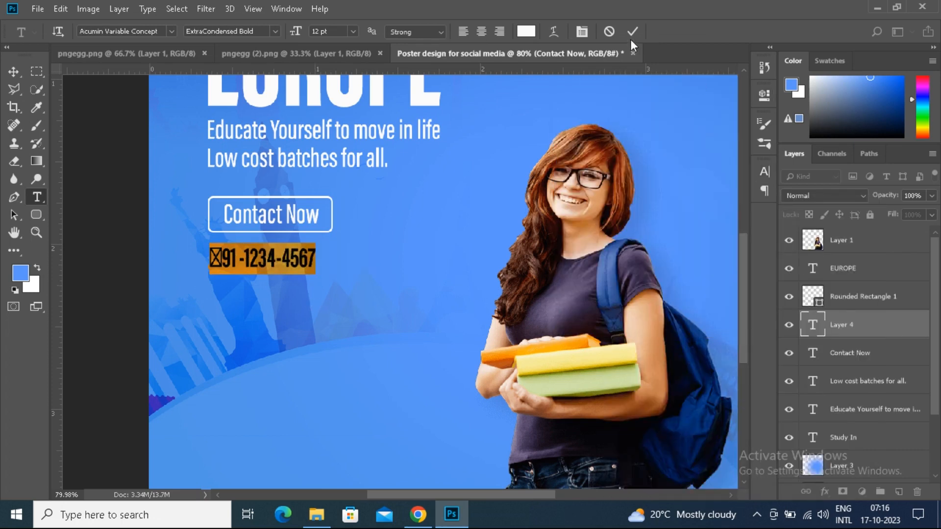
left_click(632, 32)
- Delete the unreadable character at the start of the phone number and enter a plus sign in its place
double_click(815, 327)
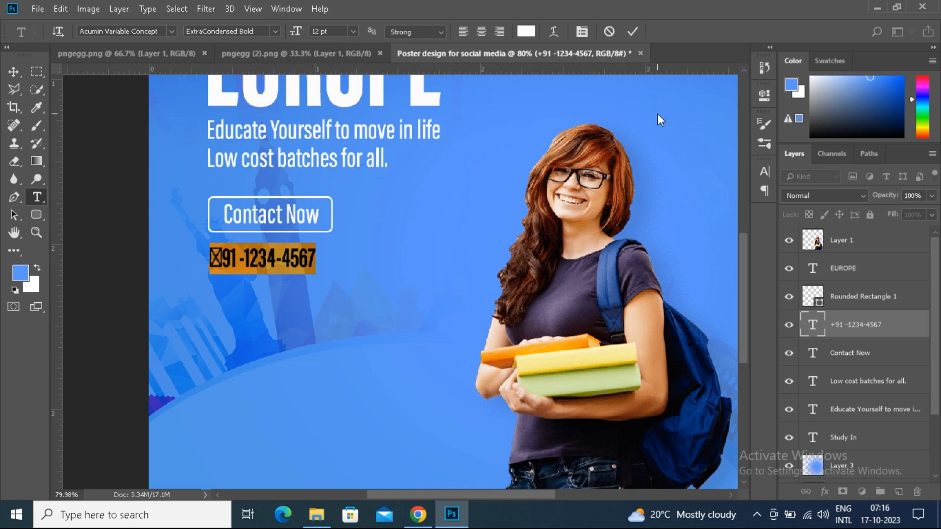
left_click(223, 260)
key("BackSpace")
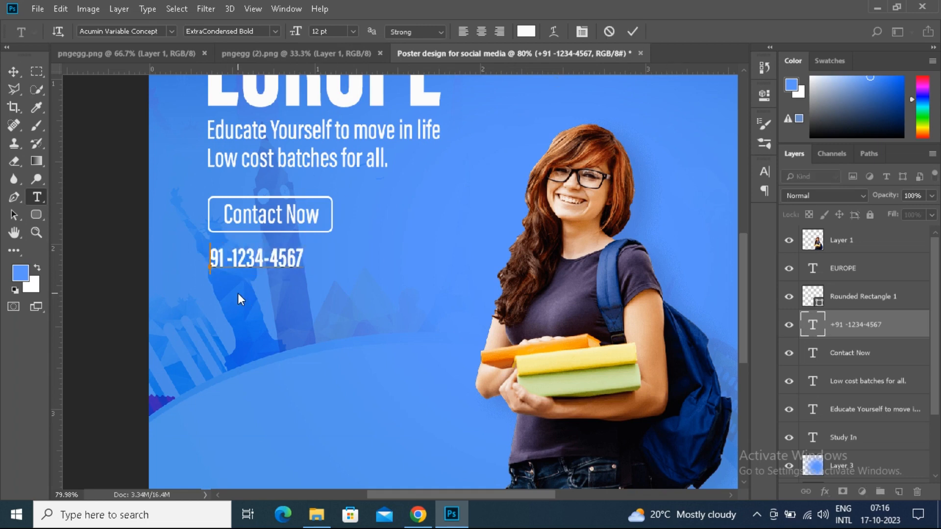
type("+")
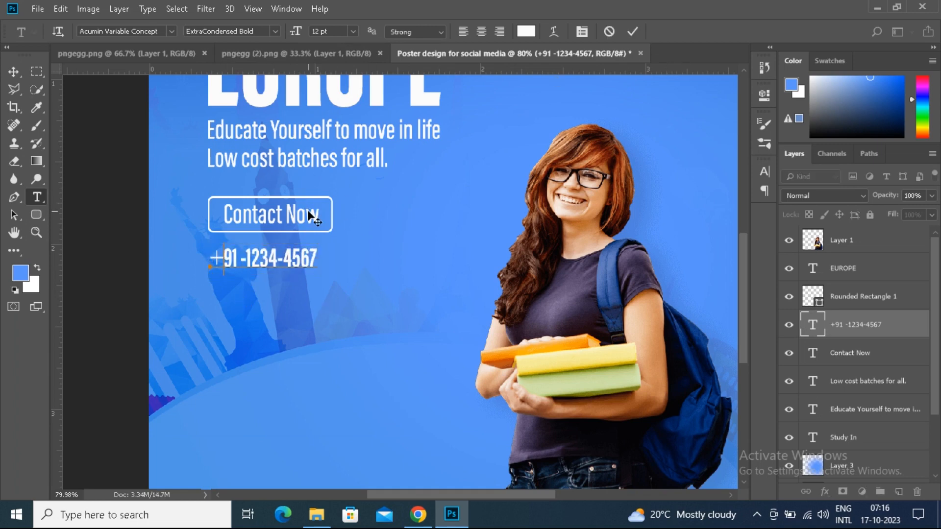
- Stretch the phone number text horizontally to about 144% of its width
left_click(59, 9)
left_click(123, 292)
left_click_drag(318, 258, 365, 259)
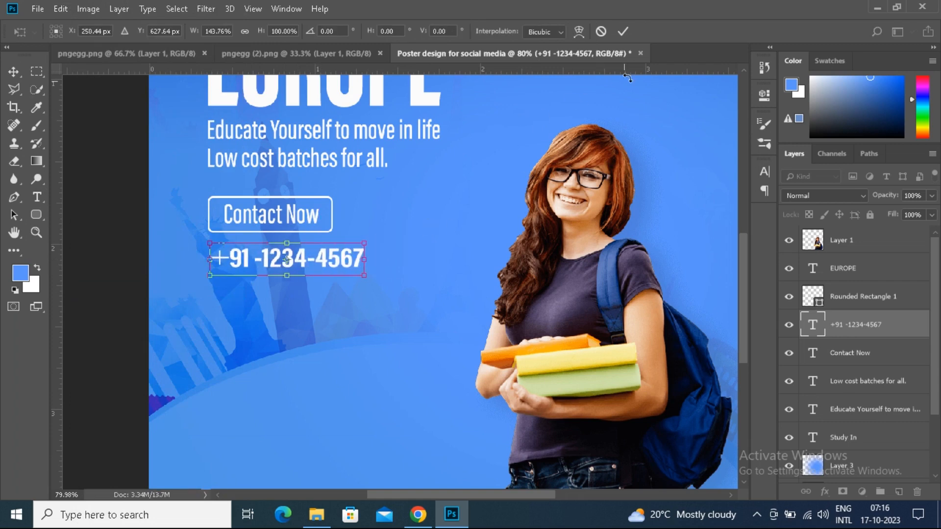
key("Return")
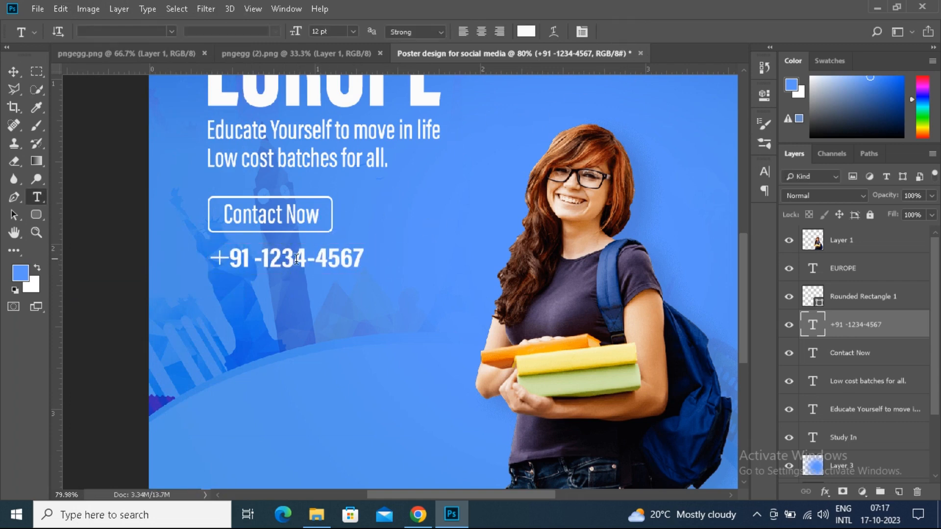
- Insert a space after the phone number's plus sign and set the whole line to Acumin Variable Concept, ExtraCondensed
left_click(230, 259)
key("ctrl+a")
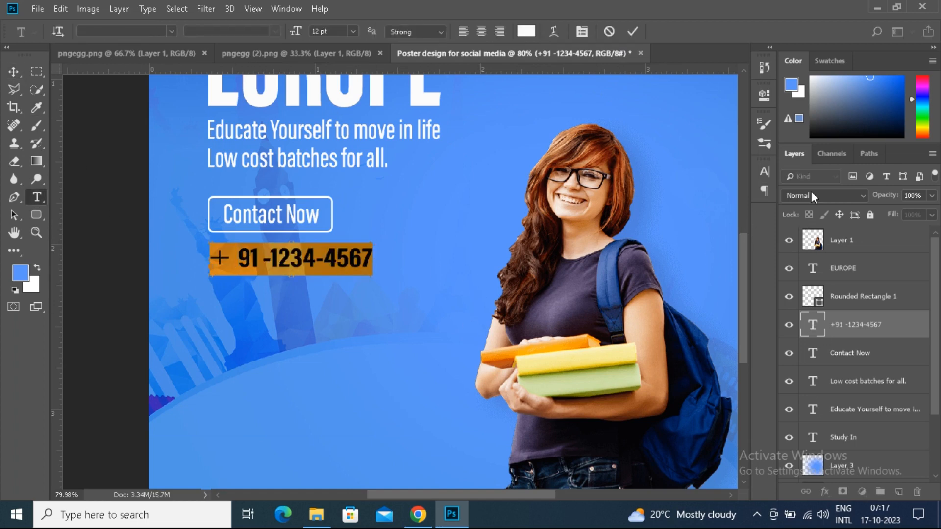
left_click(763, 172)
left_click(679, 187)
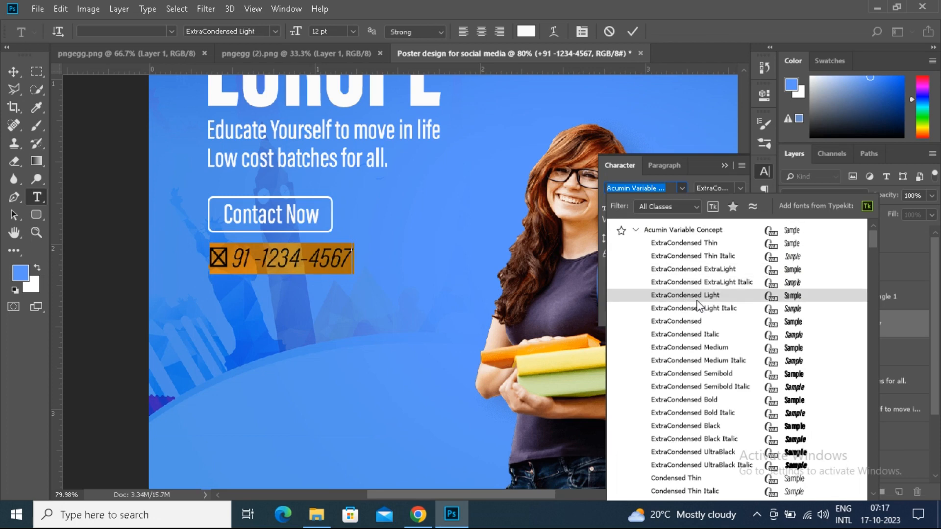
left_click(687, 321)
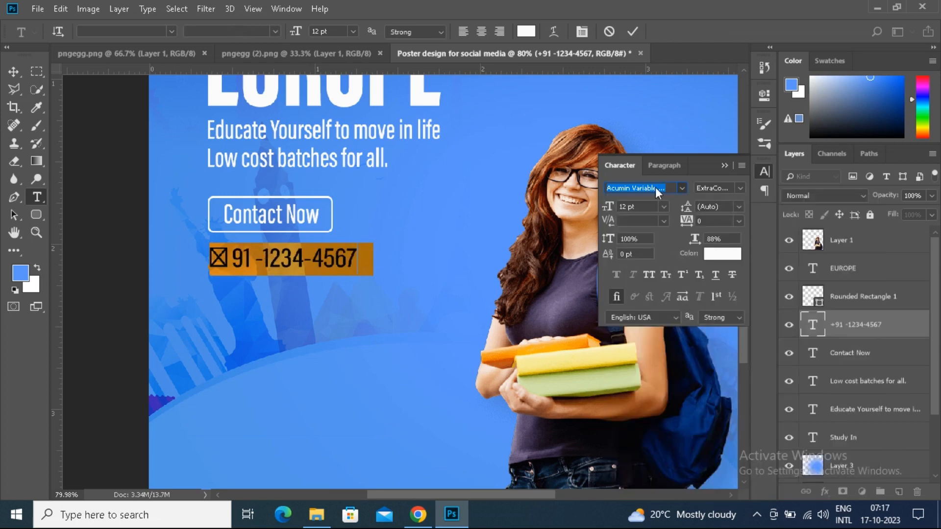
left_click(633, 32)
key("v")
- Replace the unreadable character at the start of the phone number with a plus sign
double_click(813, 325)
left_click(238, 260)
key("BackSpace")
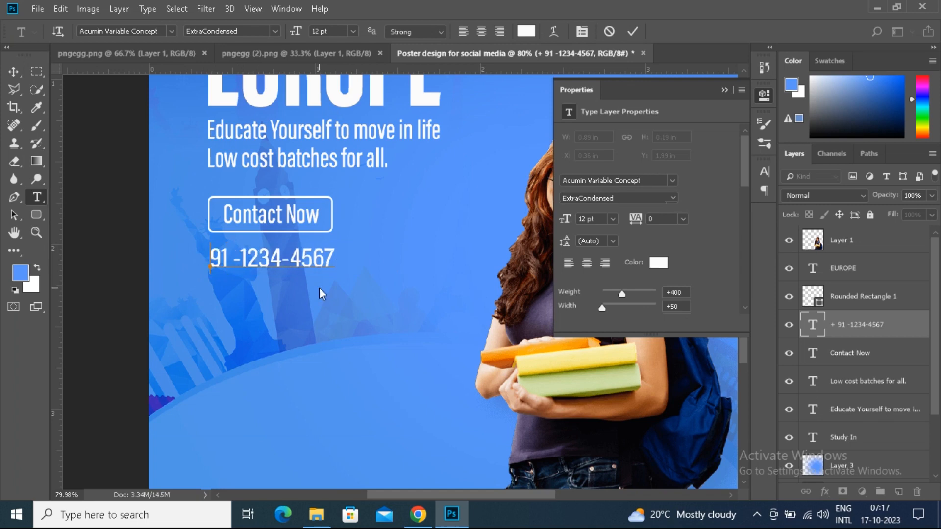
type("+")
left_click(724, 89)
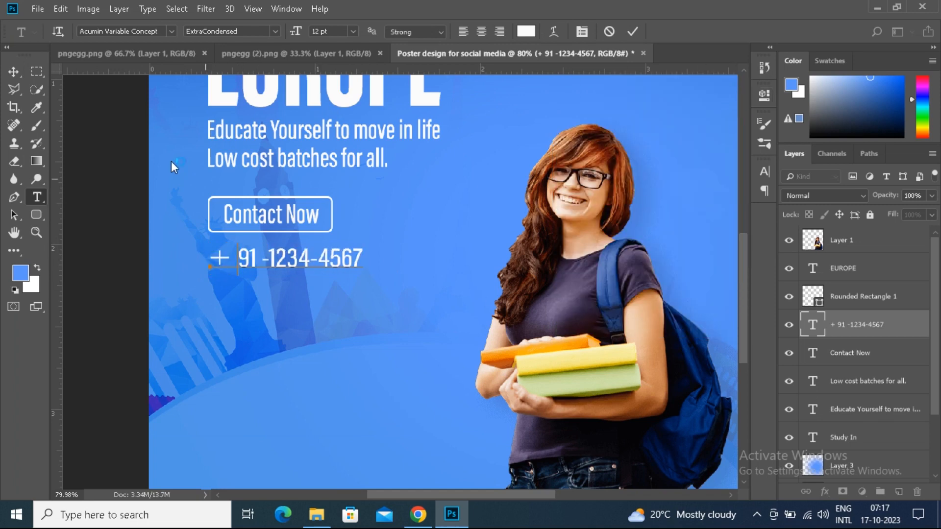
- Place a copy of the phone number line directly beneath the original
left_click(16, 71)
left_click_drag(255, 264, 271, 294)
scroll(739, 300, "down", 1)
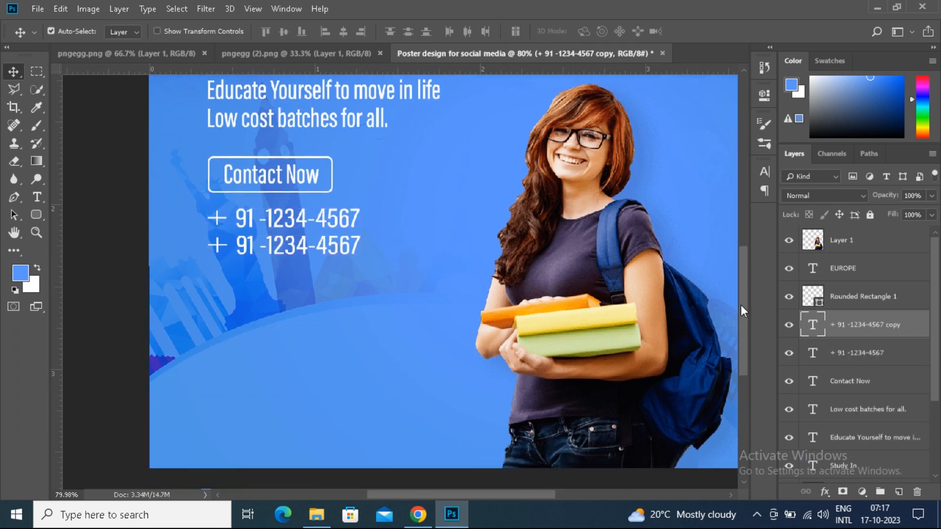
- Copy the "Low cost batches for all." line to below the phone numbers and change its text to "Terms & Condition"
left_click(356, 125)
left_click_drag(360, 116, 355, 295)
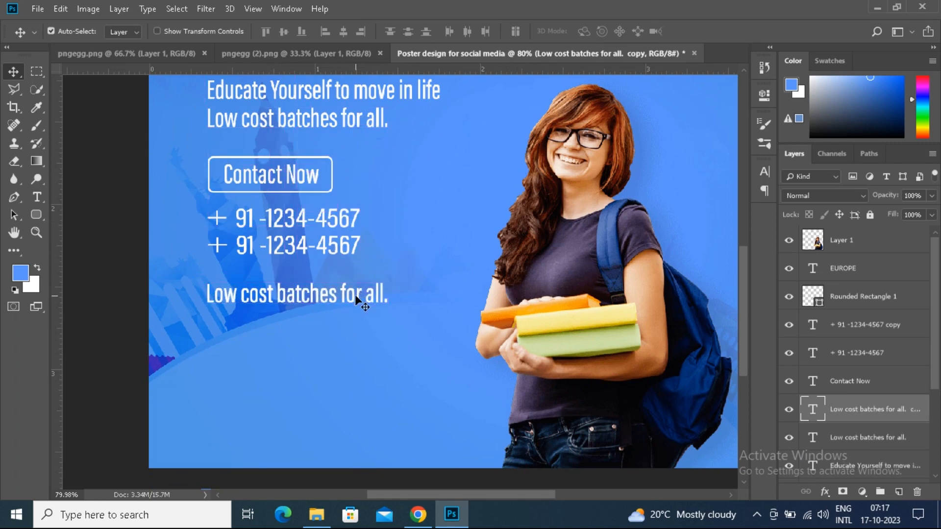
double_click(811, 411)
type("Terms ad")
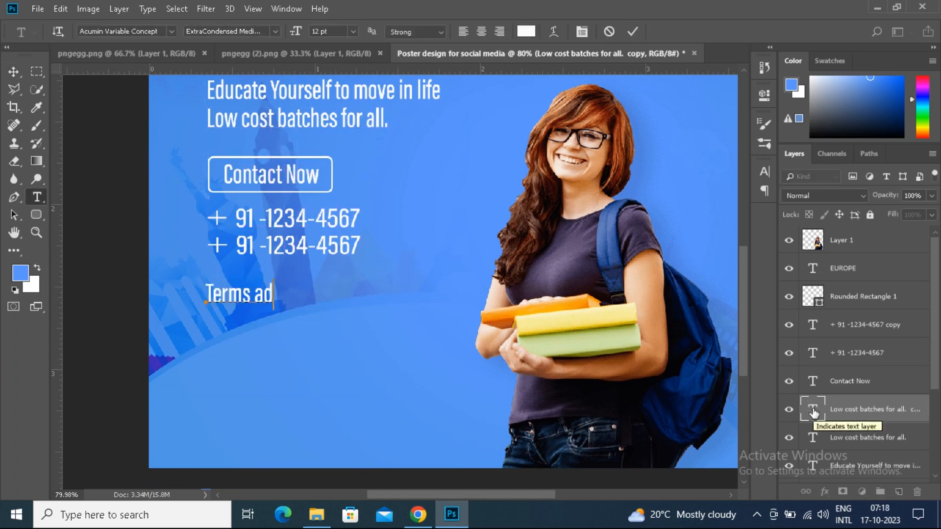
key("BackSpace")
key("BackSpace")
type("& Condition")
- Set the whole "Terms & Condition" text to 8 pt
key("ctrl+a")
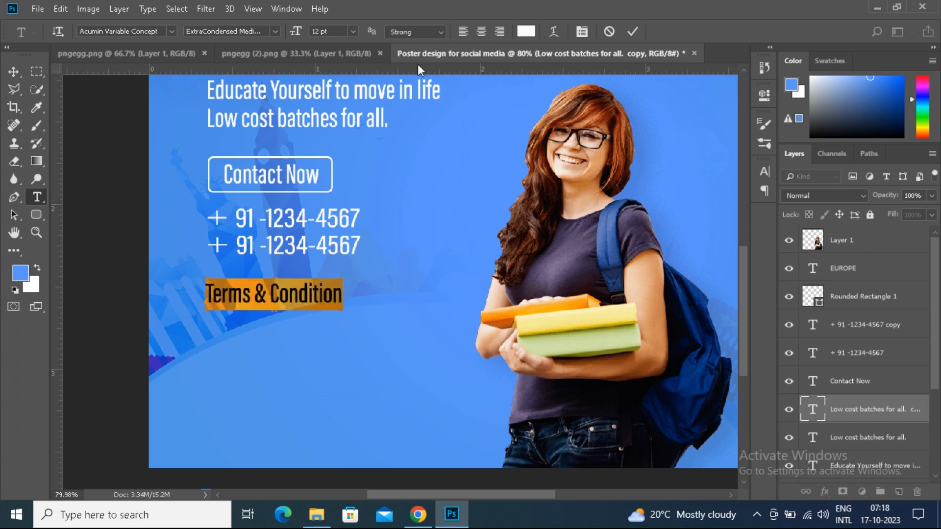
left_click(303, 33)
type("8")
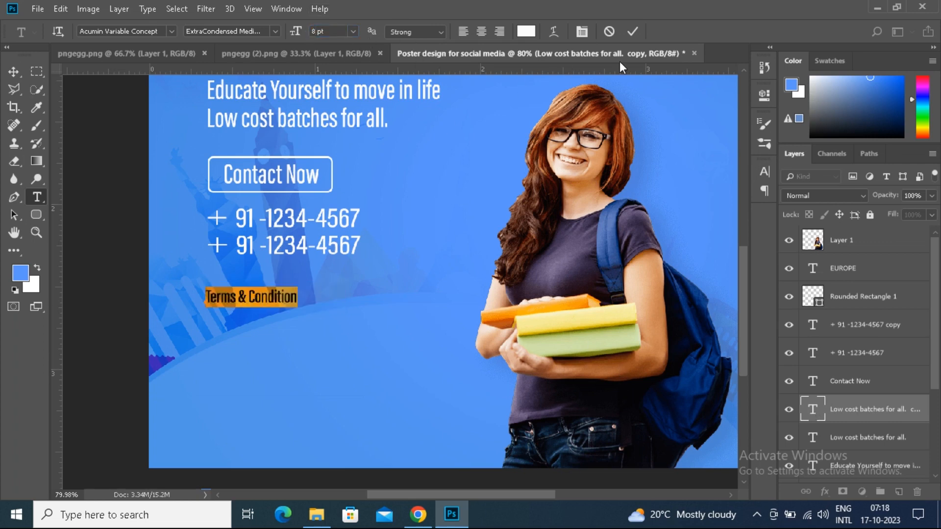
key("ctrl+Return")
- Create a paragraph text box below "Terms & Condition" filled with Lorem Ipsum placeholder text at 6 pt
left_click(37, 198)
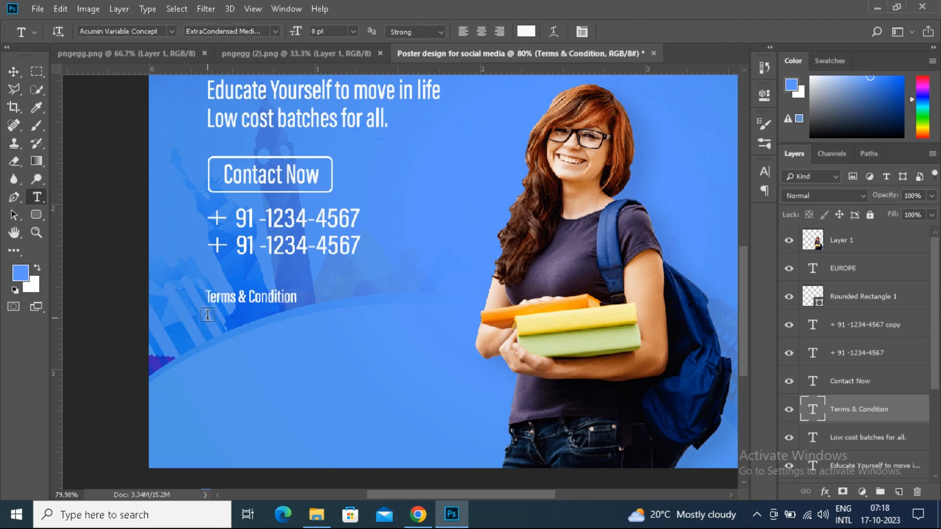
left_click_drag(206, 318, 432, 402)
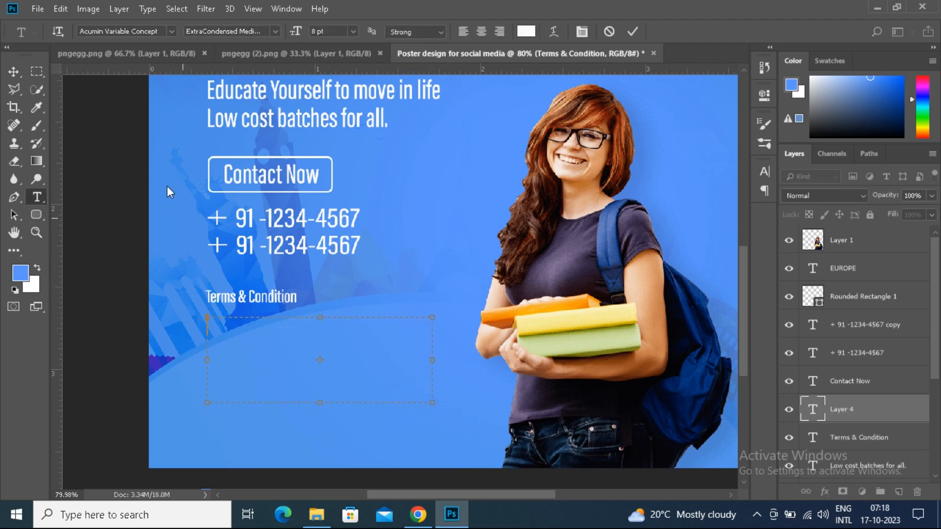
left_click(147, 9)
left_click(181, 322)
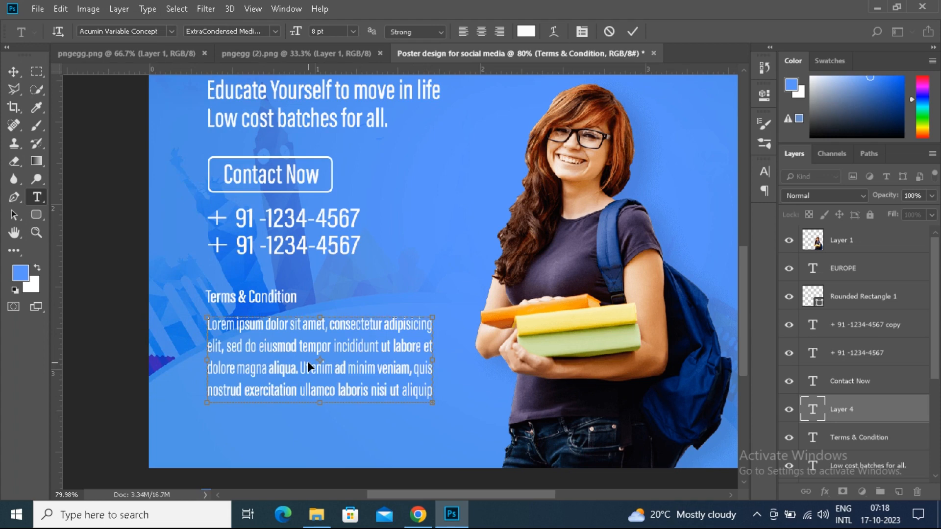
key("ctrl+a")
key("ctrl+shift+comma")
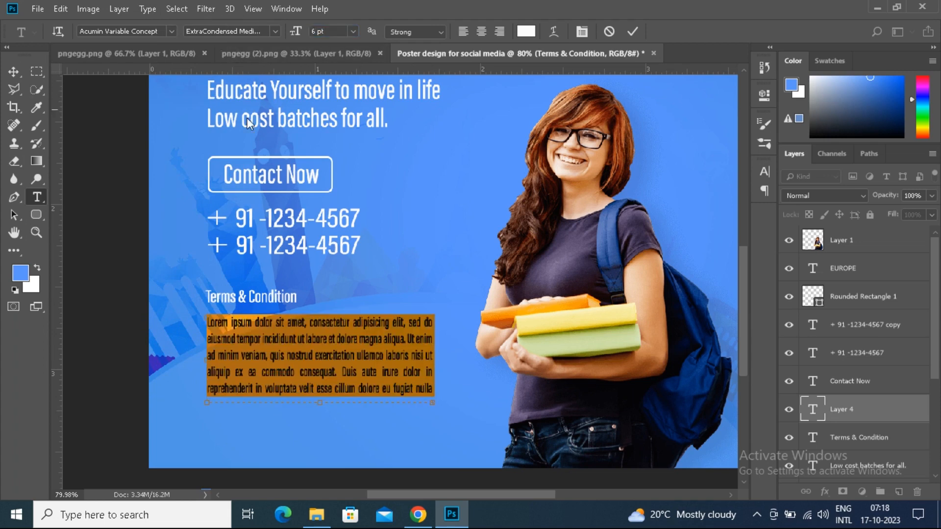
- Trim the placeholder paragraph so it ends at "reprehenderit" and fit the text box height to its five lines
left_click_drag(320, 403, 321, 493)
left_click_drag(319, 337, 423, 471)
left_click(377, 402)
left_click_drag(263, 366, 400, 490)
key("BackSpace")
left_click_drag(321, 422, 326, 306)
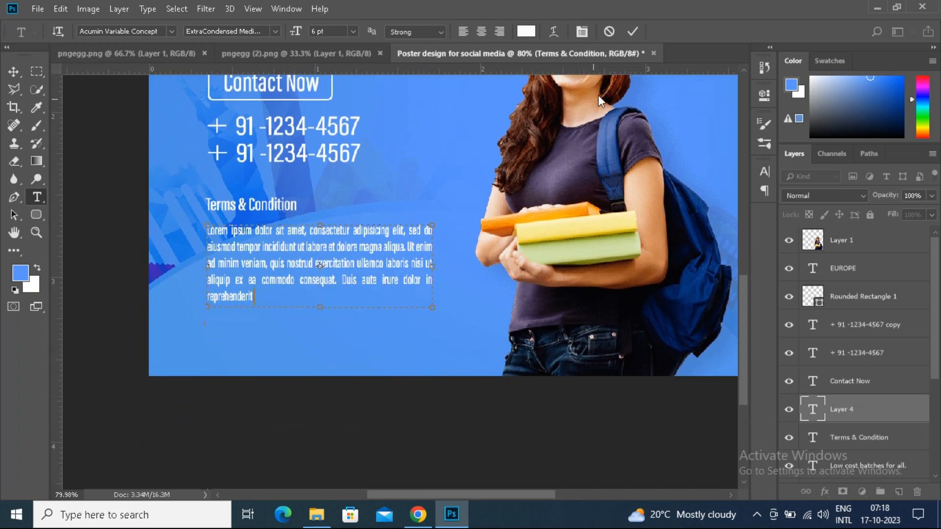
left_click(632, 32)
key("ctrl+0")
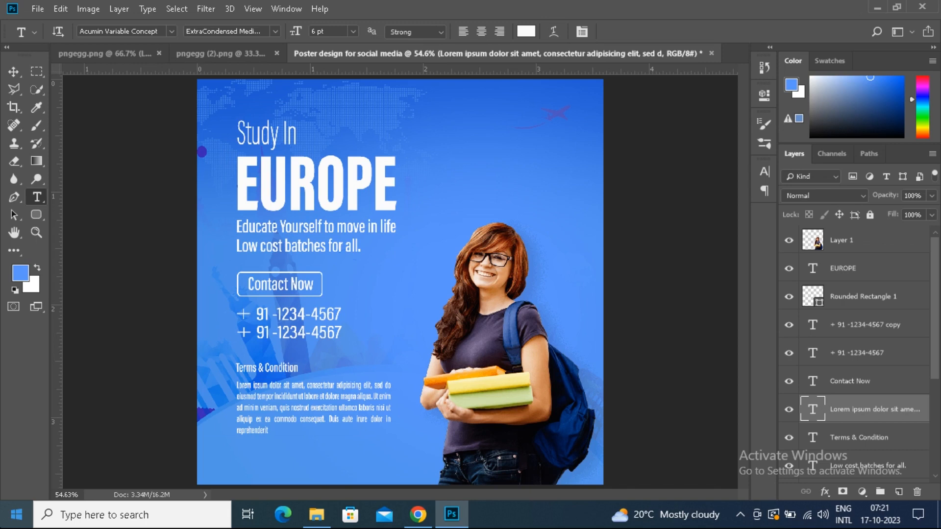
left_click(523, 333)
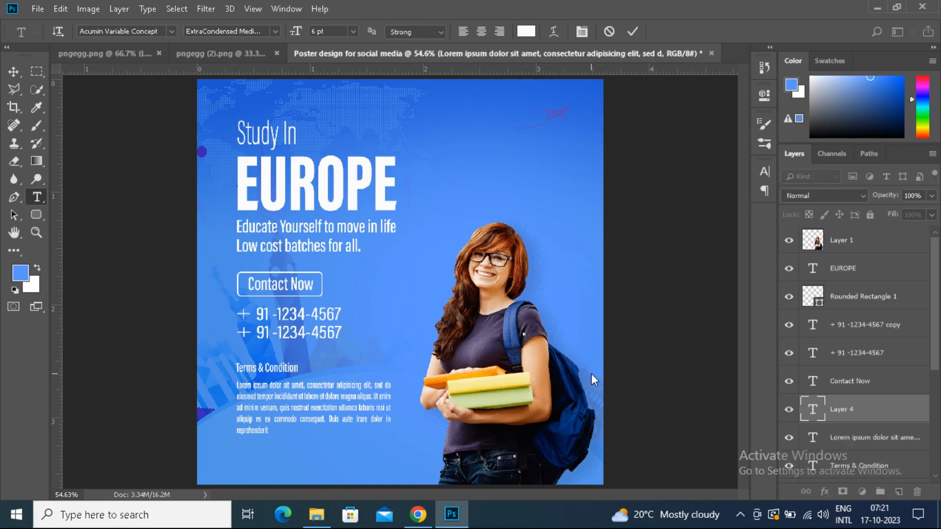
left_click(14, 72)
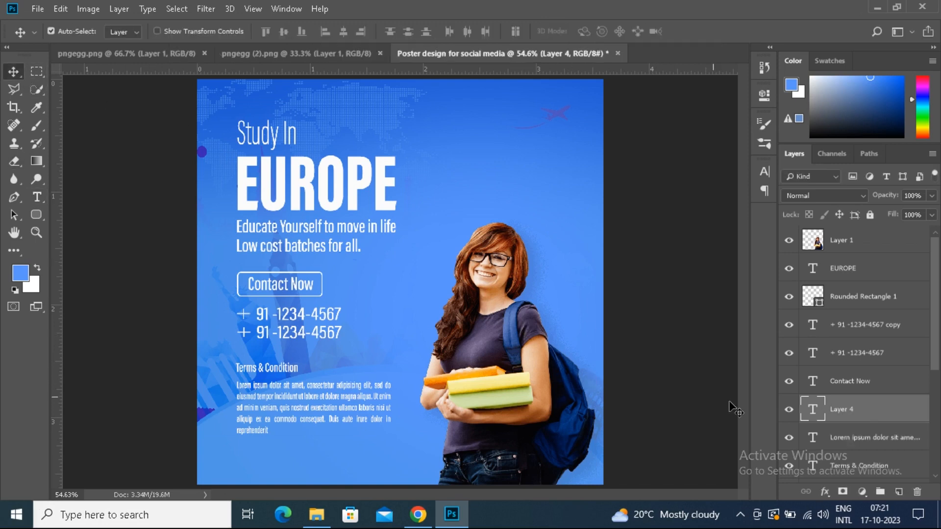
key("Delete")
- Enlarge the student image proportionally to about 139.6% and shift it left so it stands close to the text
left_click(469, 365)
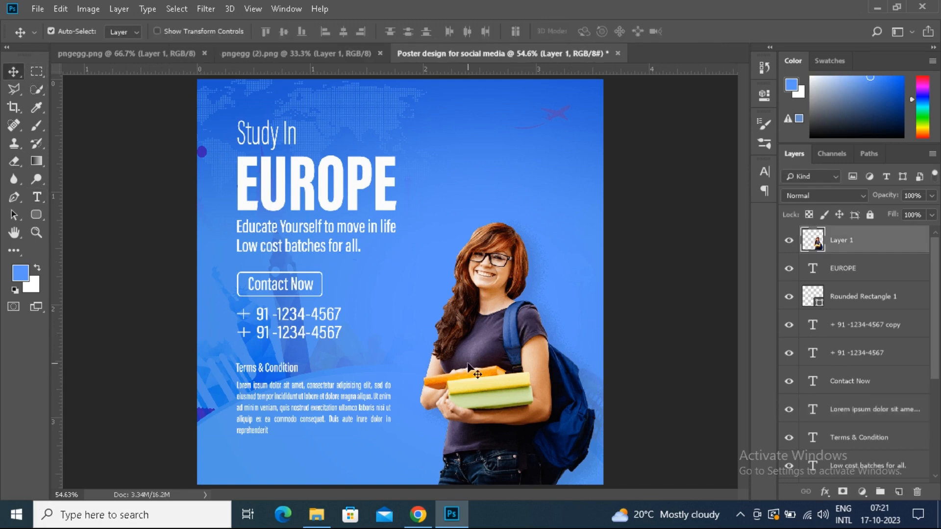
key("ctrl+t")
left_click_drag(616, 217, 692, 114)
left_click_drag(511, 259, 481, 259)
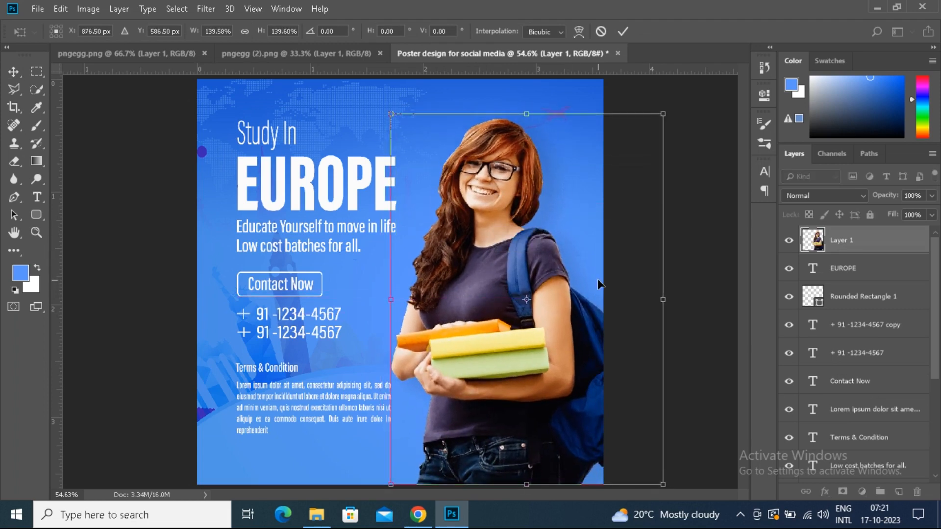
key("Return")
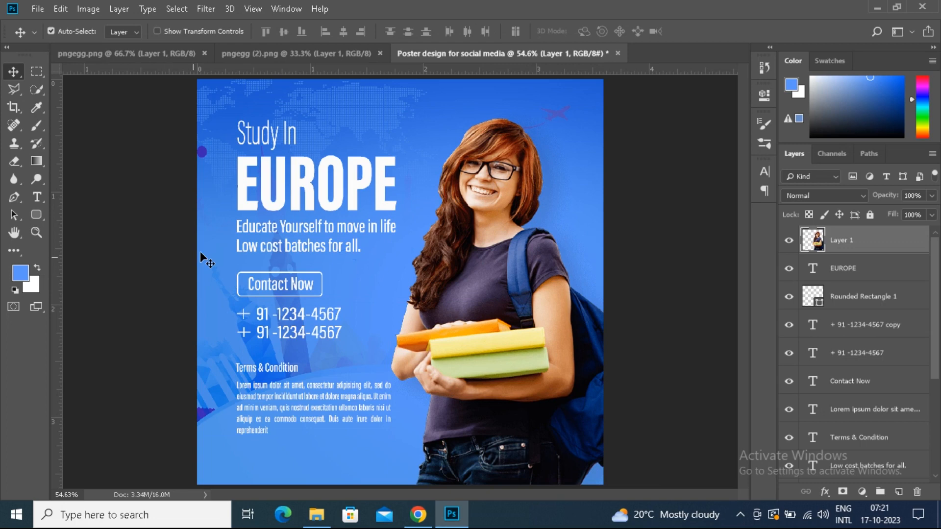
- Add a drop shadow to the EUROPE headline with a distance of 5 px and a size of 13 px
left_click(306, 195)
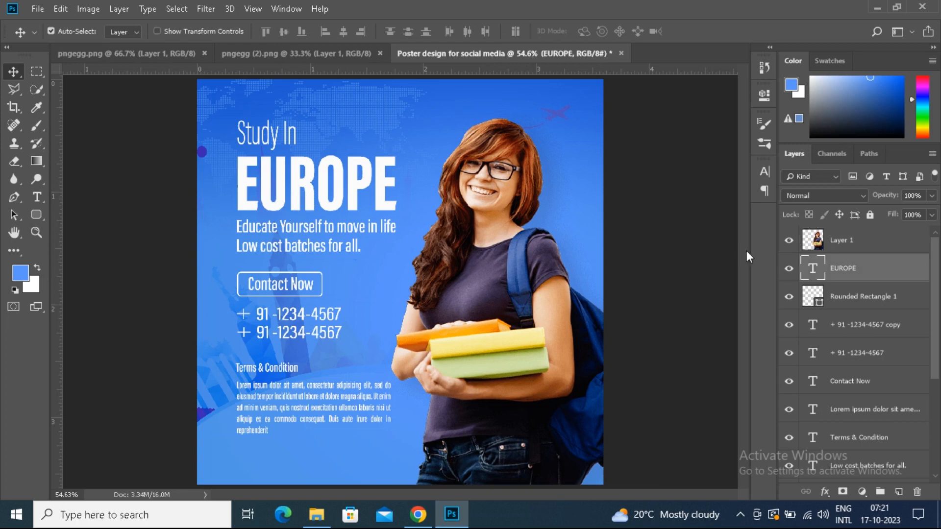
right_click(871, 267)
left_click(710, 17)
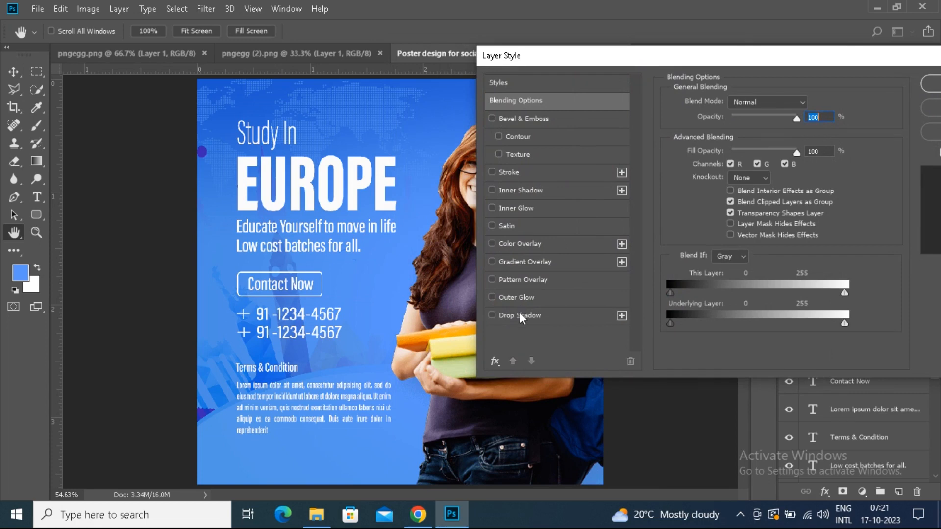
left_click(520, 316)
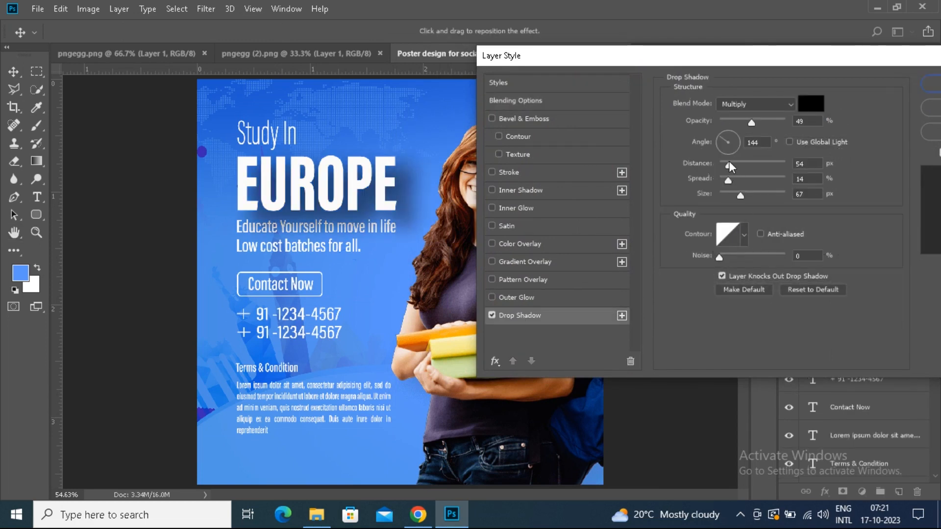
left_click_drag(729, 161, 722, 163)
left_click_drag(735, 196, 726, 195)
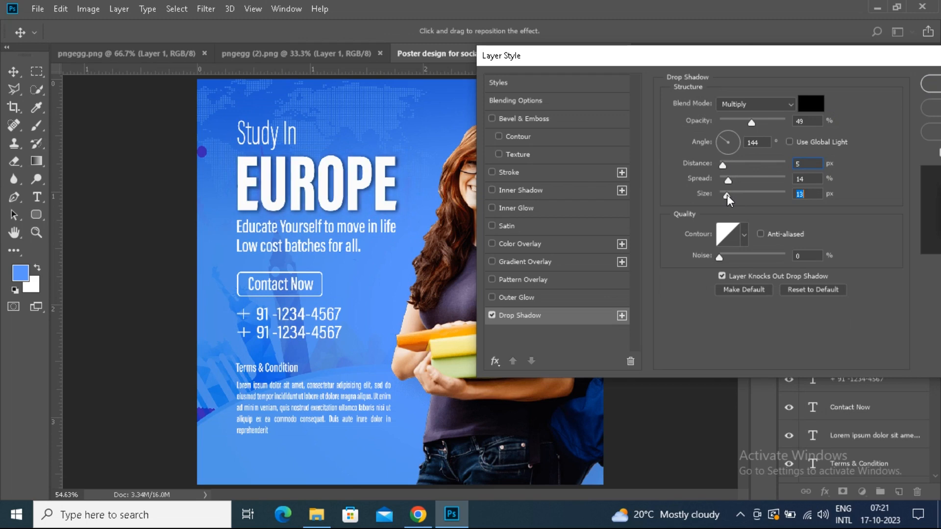
left_click_drag(708, 63, 652, 60)
left_click(893, 86)
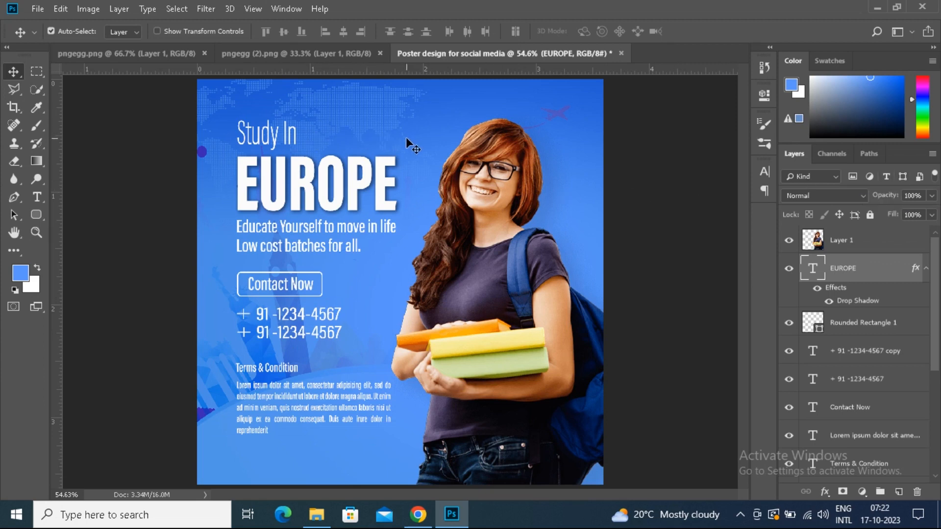
- Move the student image slightly further left so more of the backpack fits inside the poster
left_click_drag(485, 243, 470, 244)
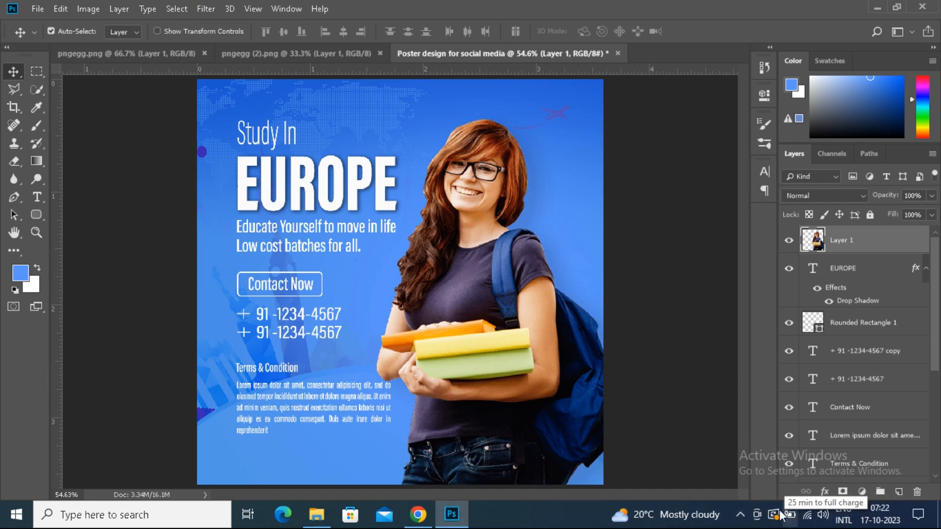
left_click(740, 515)
left_click(746, 496)
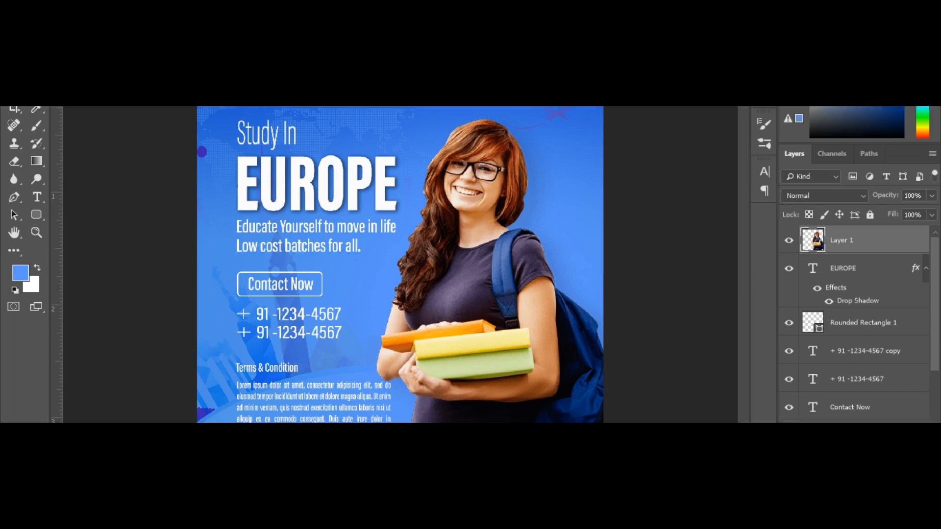